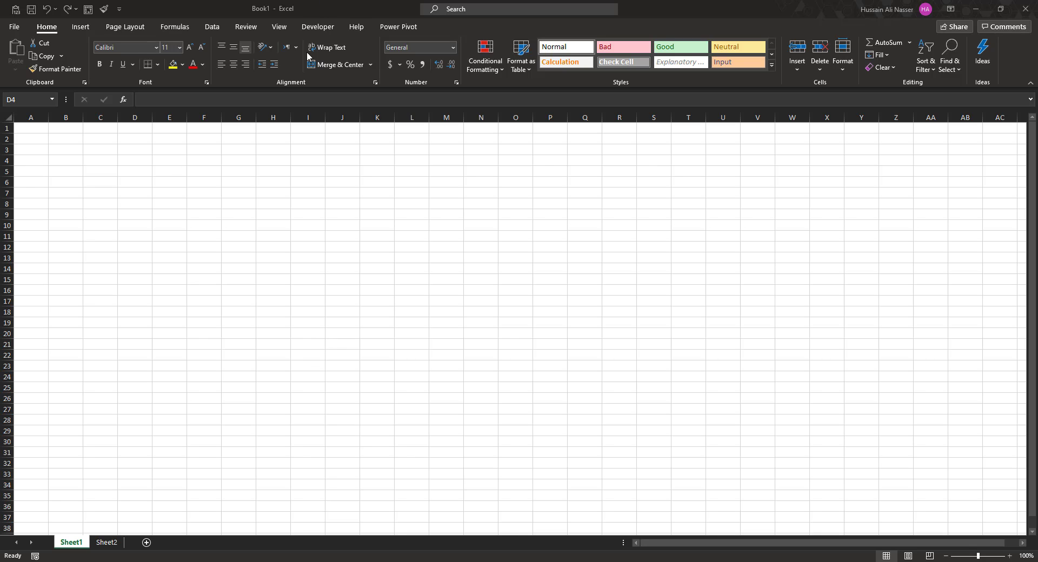
Browse the Review, Help and Power Pivot ribbon tabs, then return to Home.
left_click(315, 12)
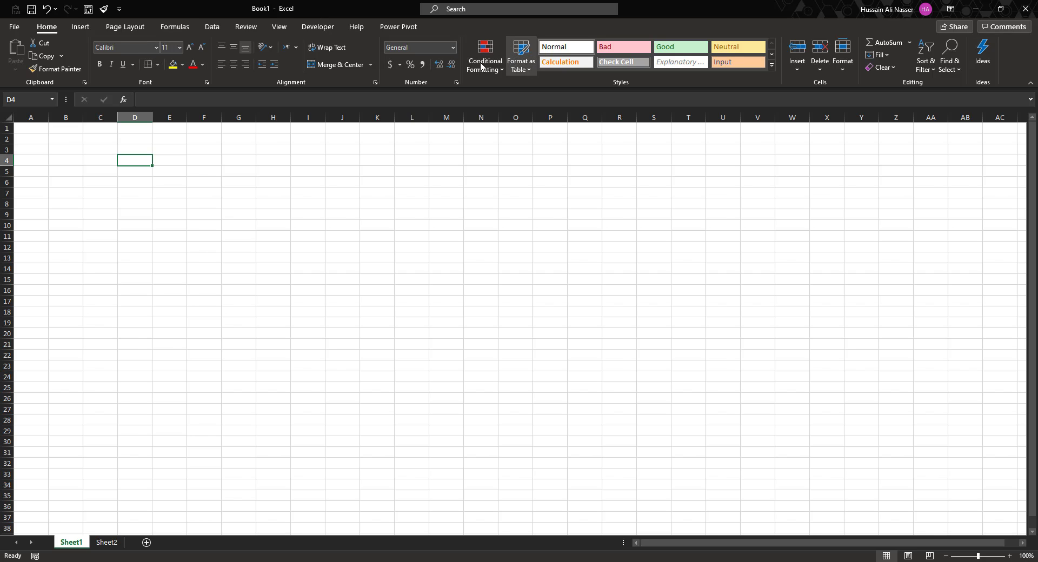
left_click(245, 27)
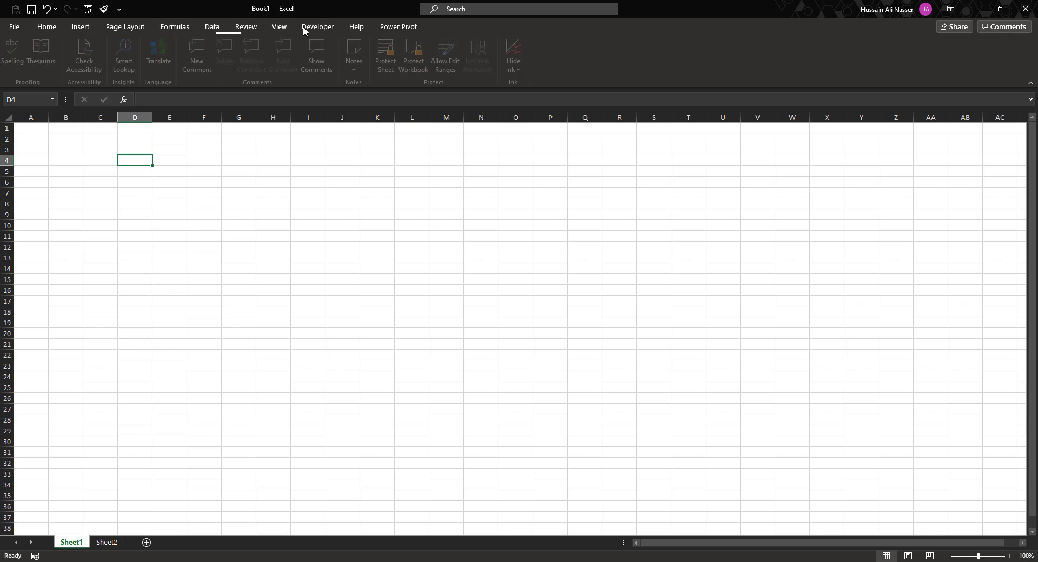
left_click(352, 26)
left_click(389, 27)
left_click(52, 28)
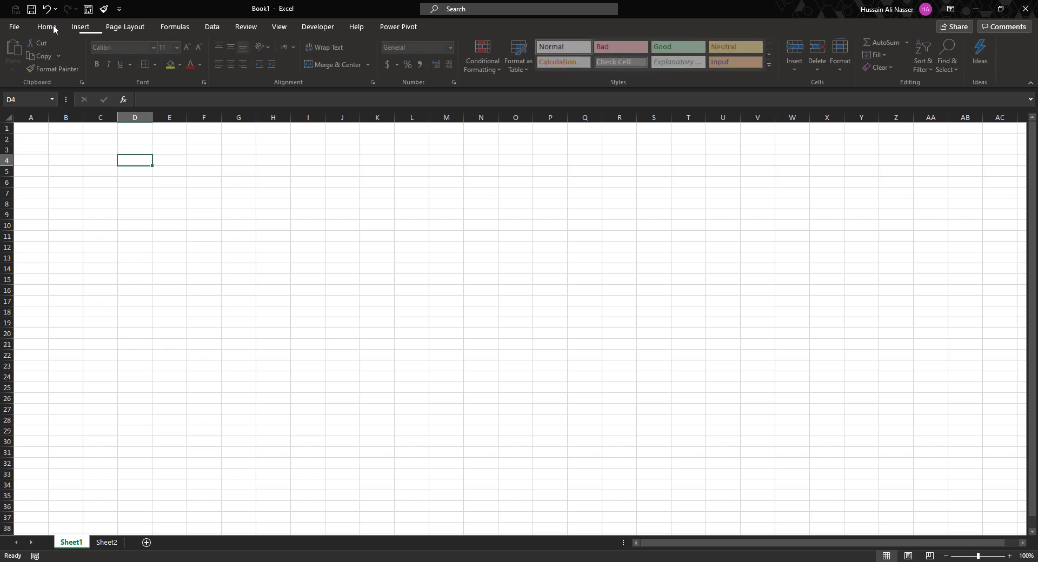
Click around the sheet, including selecting the block E8:V29, to explore the cells.
left_click(412, 377)
left_click(273, 323)
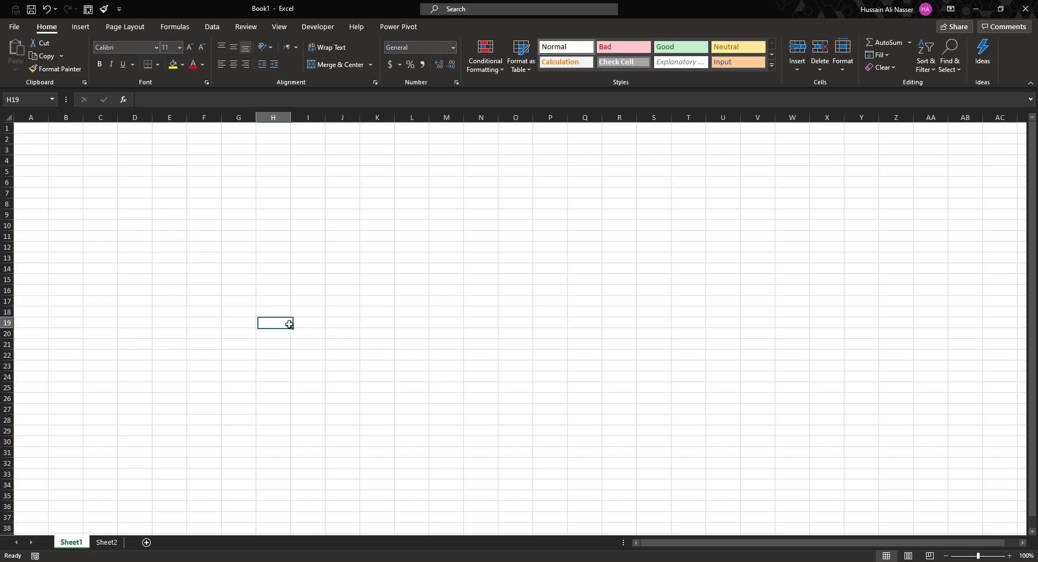
left_click(470, 301)
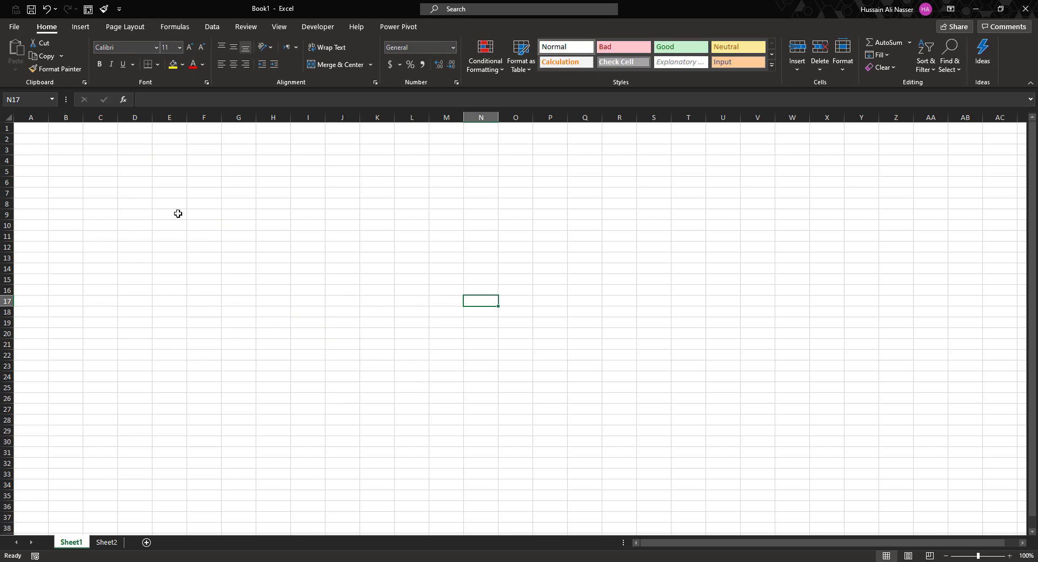
left_click_drag(173, 204, 762, 430)
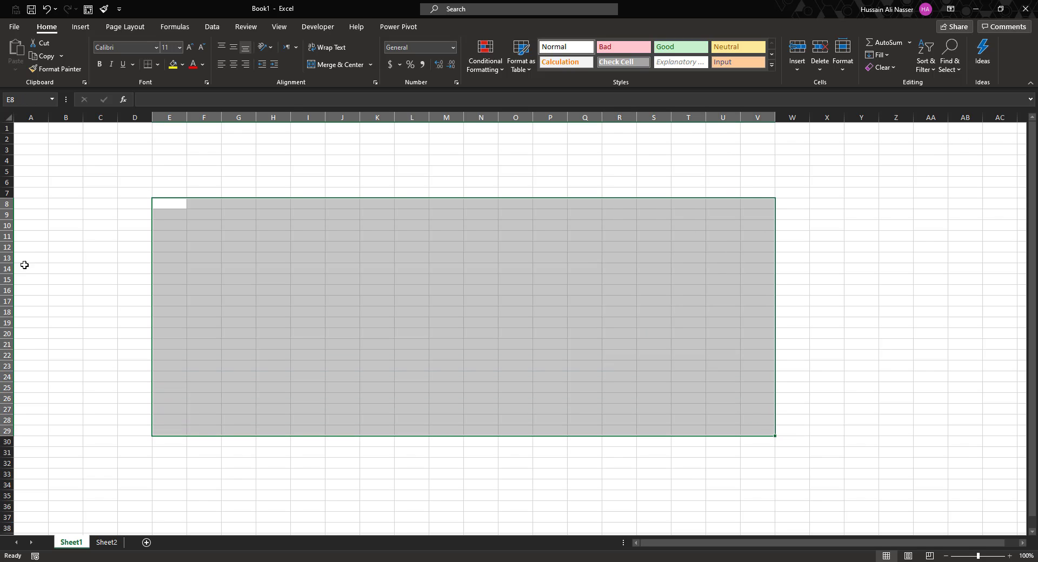
left_click(157, 474)
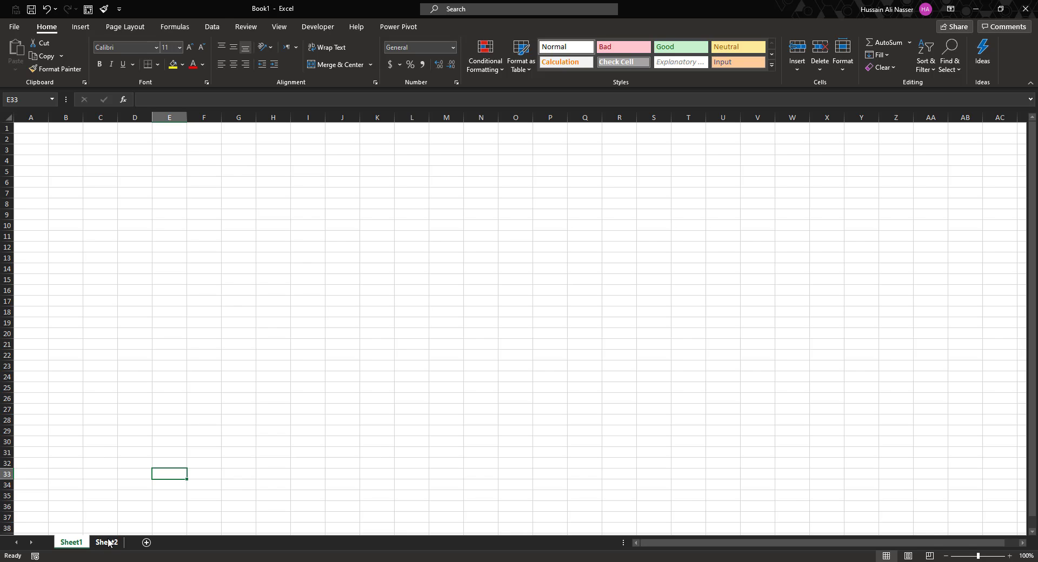
left_click(189, 182)
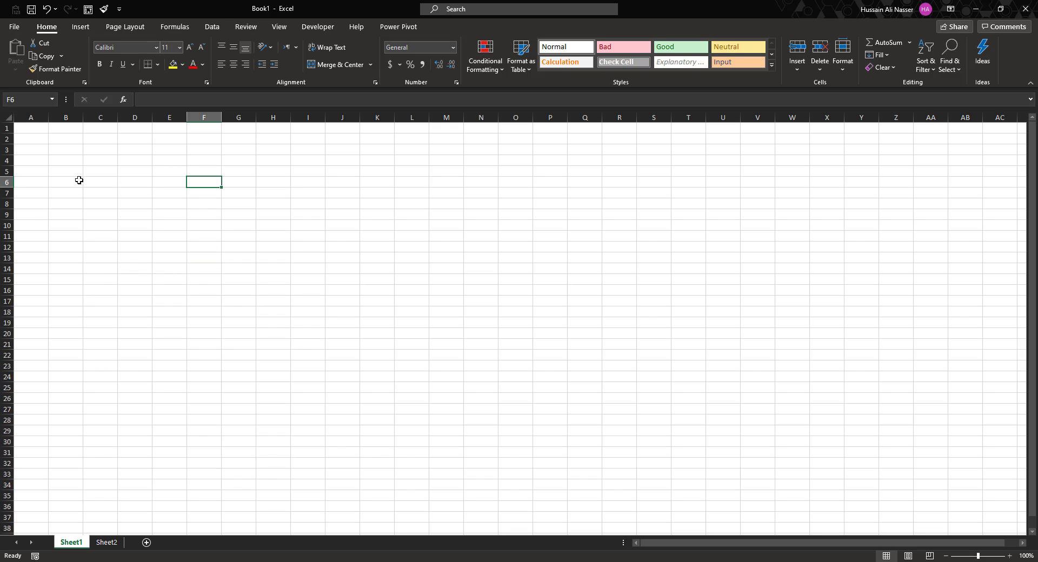
left_click(192, 173)
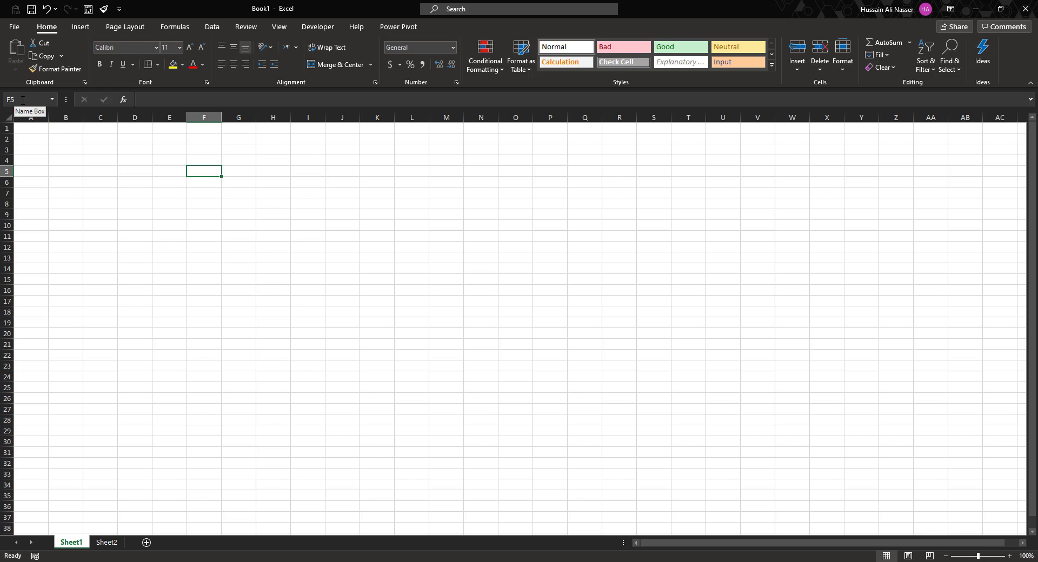
Enter the person's first name in cell E4.
left_click(214, 256)
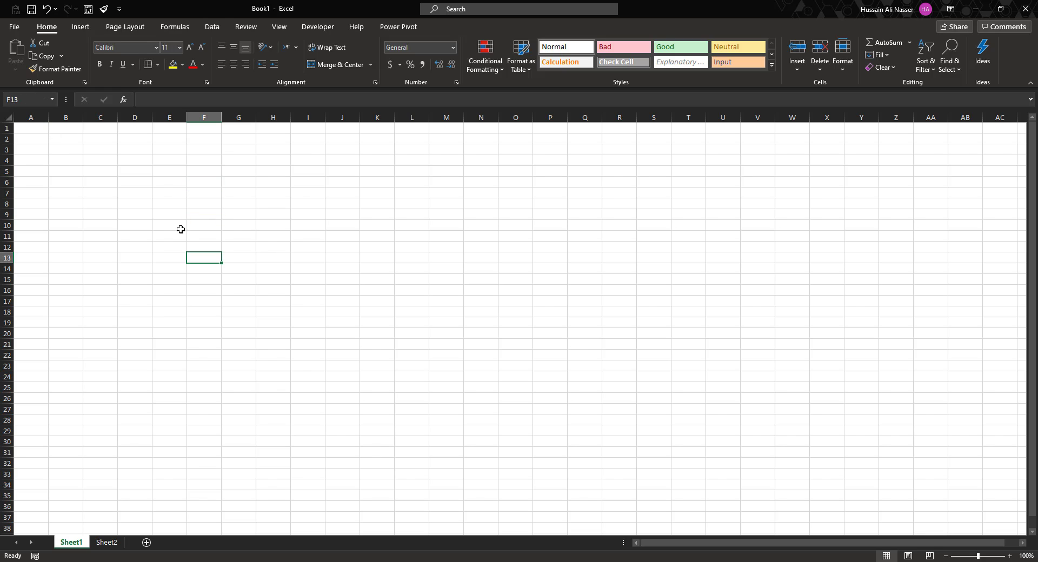
left_click(180, 232)
left_click(178, 146)
left_click(175, 162)
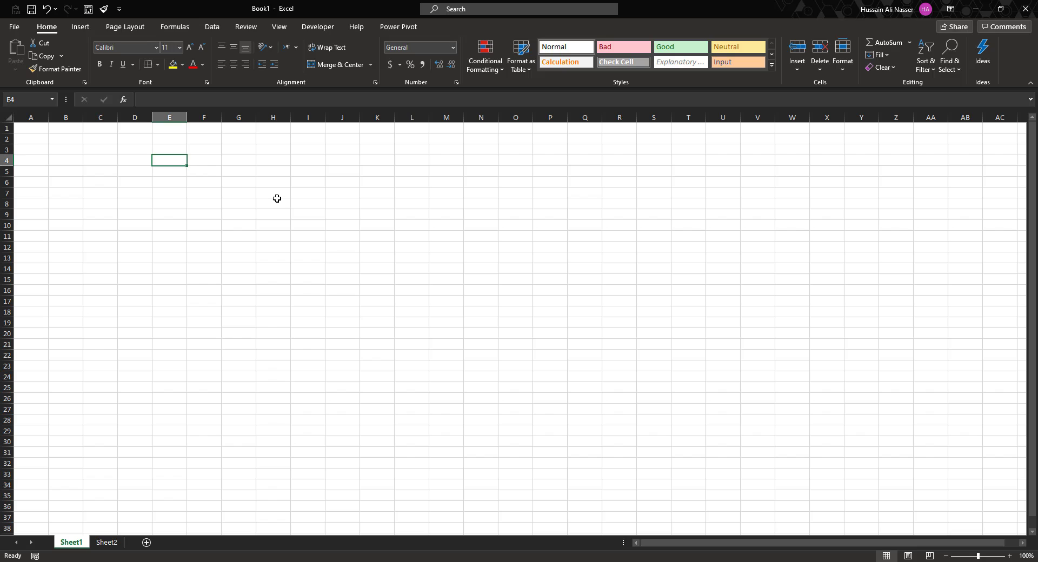
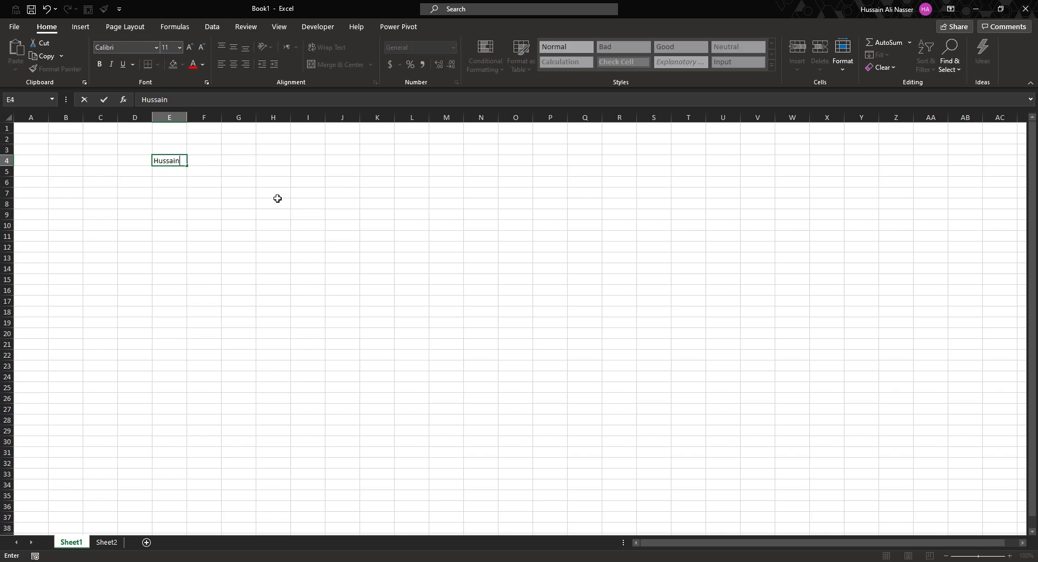
key("Return")
left_click(162, 160)
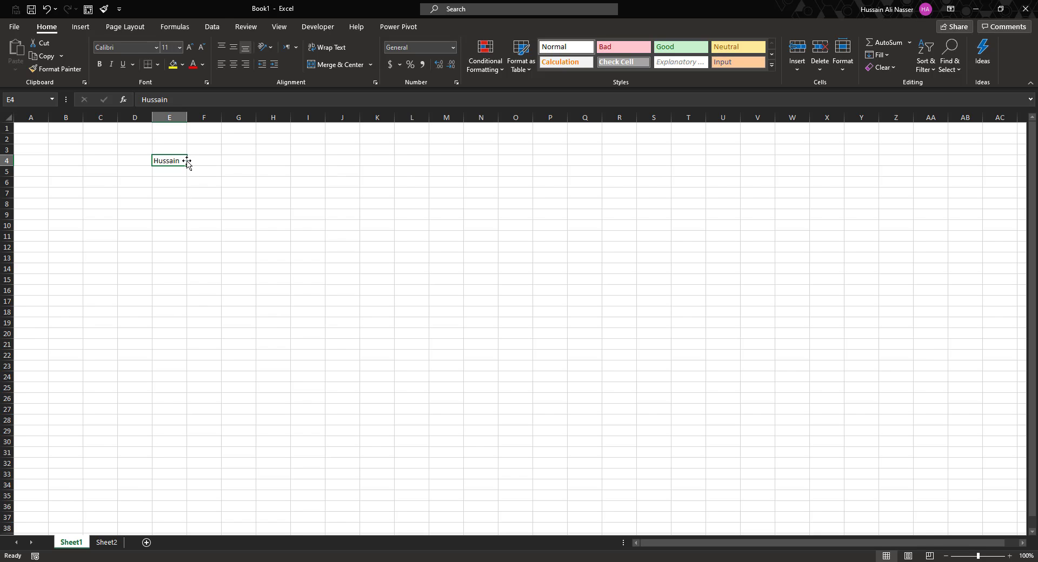
Move the name from E4 to K30 and fill it up column K to K14.
left_click_drag(188, 162, 188, 162)
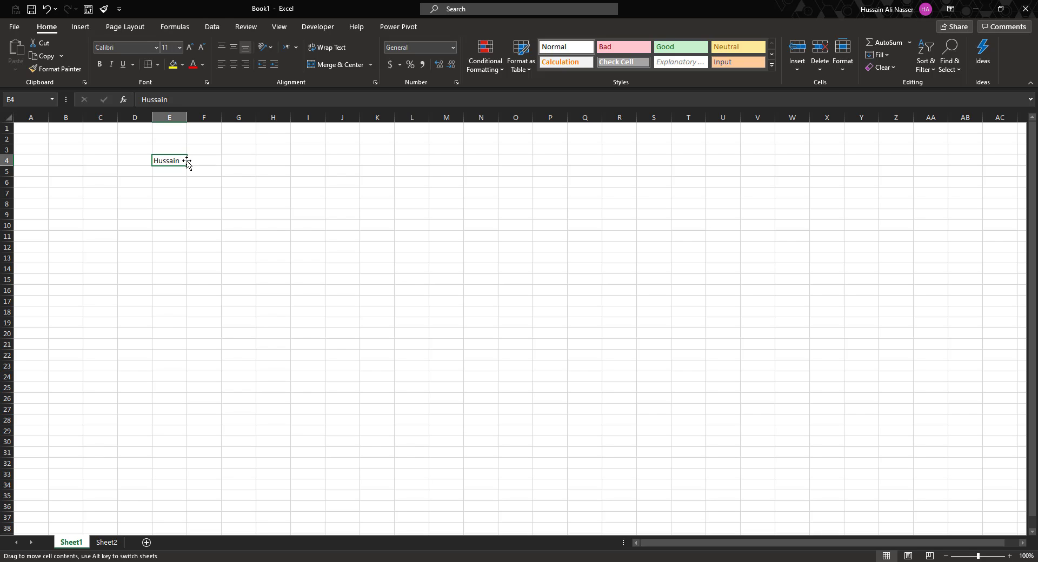
left_click_drag(188, 162, 375, 445)
left_click_drag(369, 445, 369, 445)
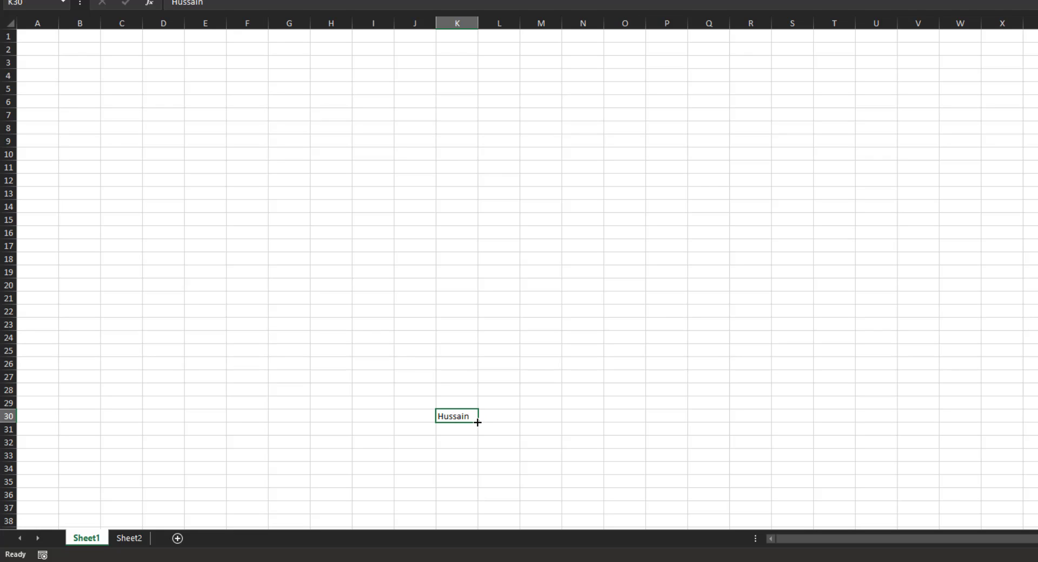
left_click_drag(478, 422, 577, 162)
left_click_drag(463, 158, 469, 198)
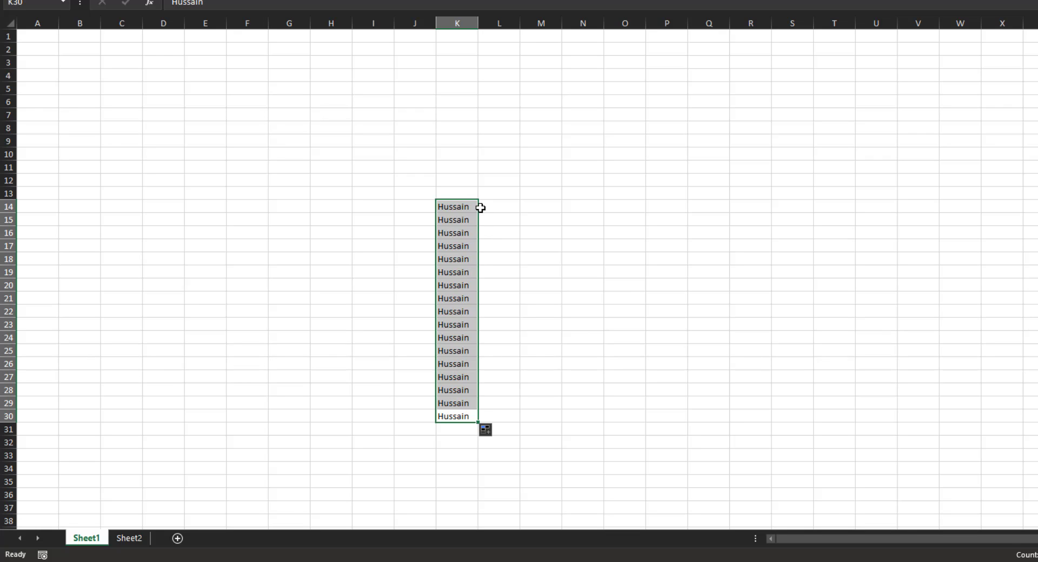
Clear the copies in K15:K30 and move the remaining K14 entry into D4.
left_click_drag(465, 222, 466, 412)
key("Delete")
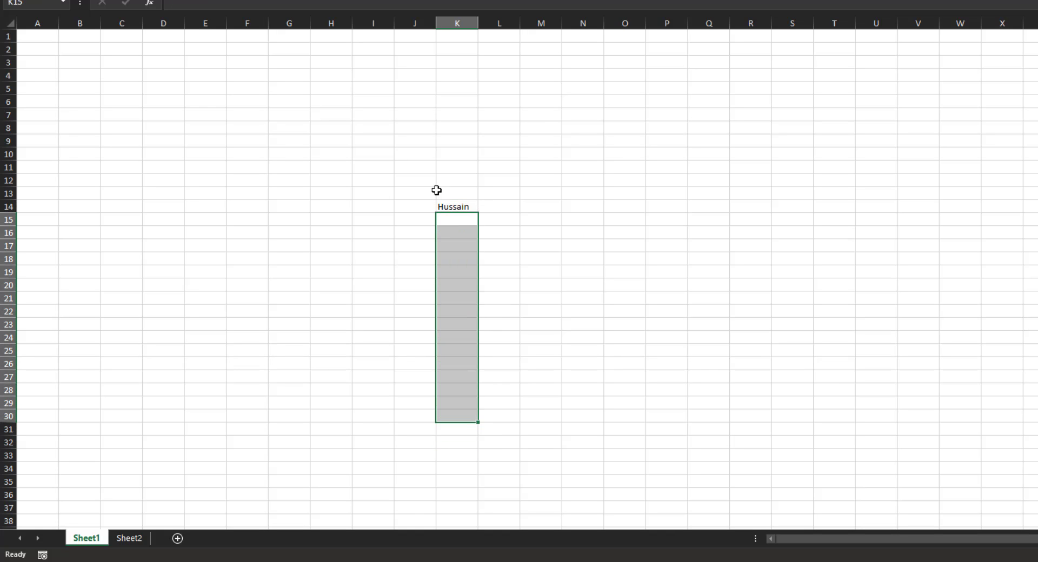
left_click(454, 208)
left_click_drag(462, 213, 232, 133)
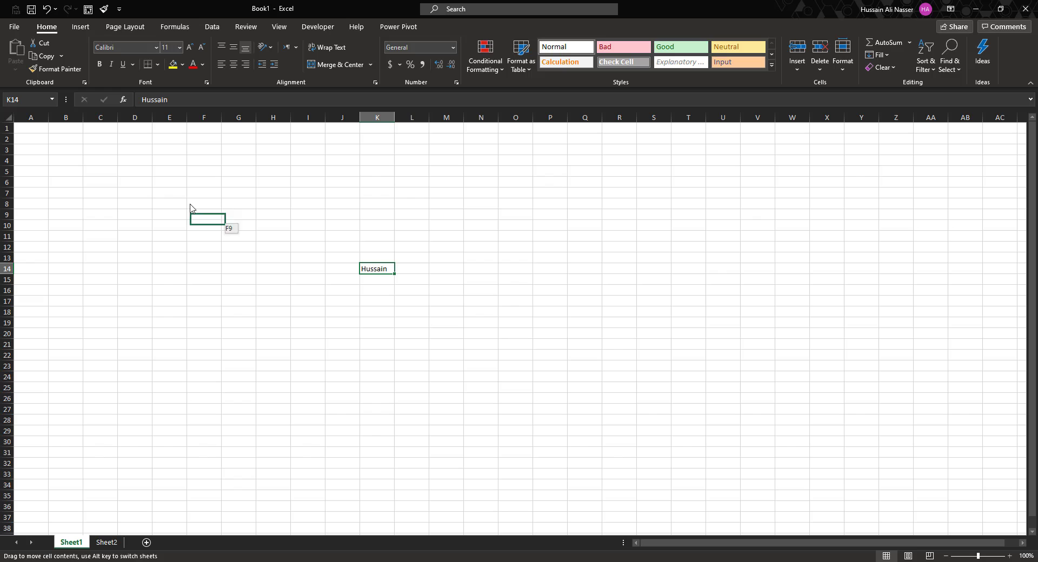
left_click_drag(190, 208, 137, 161)
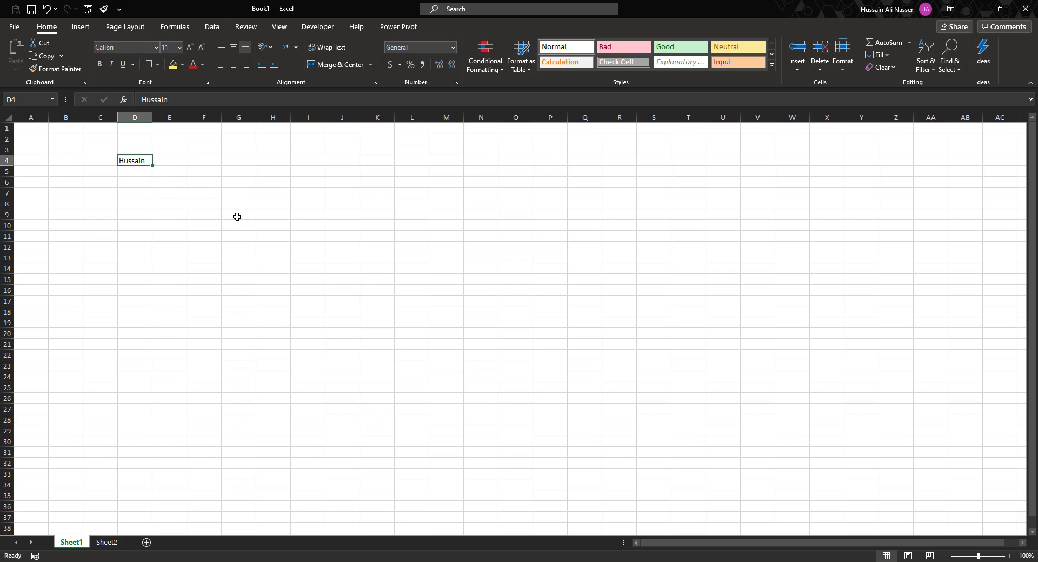
Complete D4 with the person's surname in the formula bar, making it the full name.
left_click(259, 204)
left_click(136, 162)
left_click(177, 101)
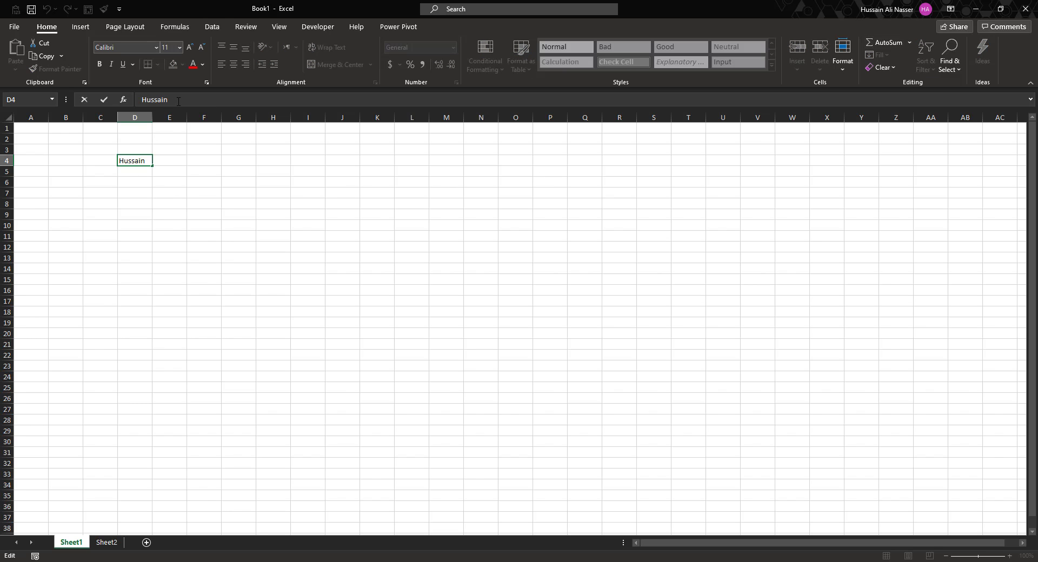
key("Return")
left_click(125, 162)
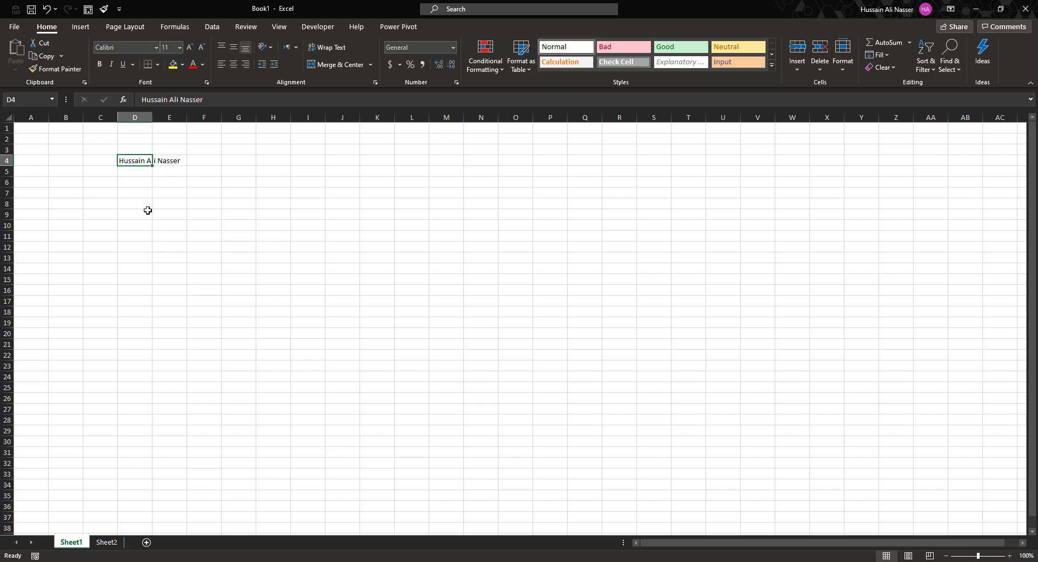
left_click(134, 118)
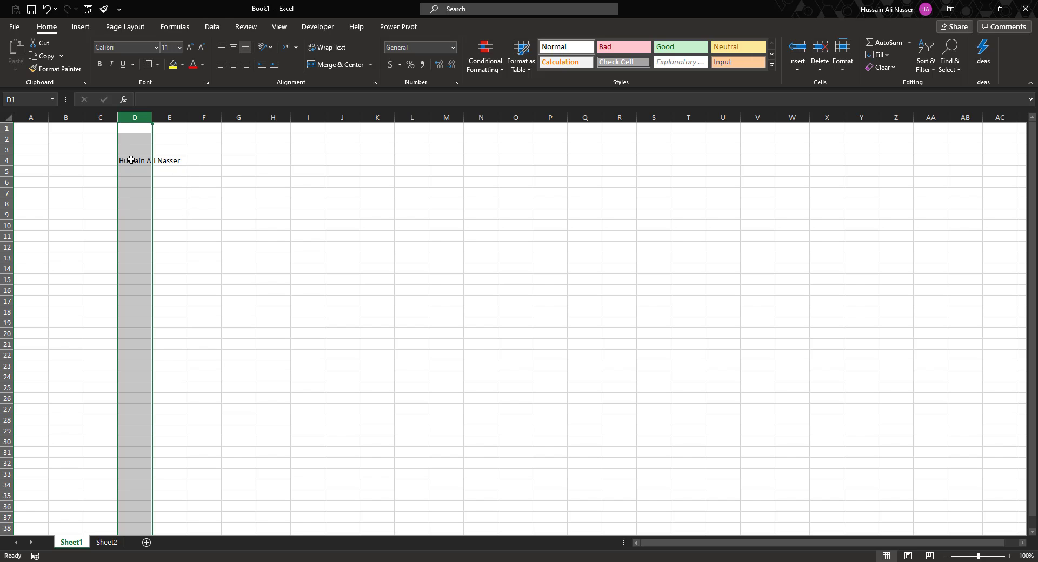
left_click(136, 243)
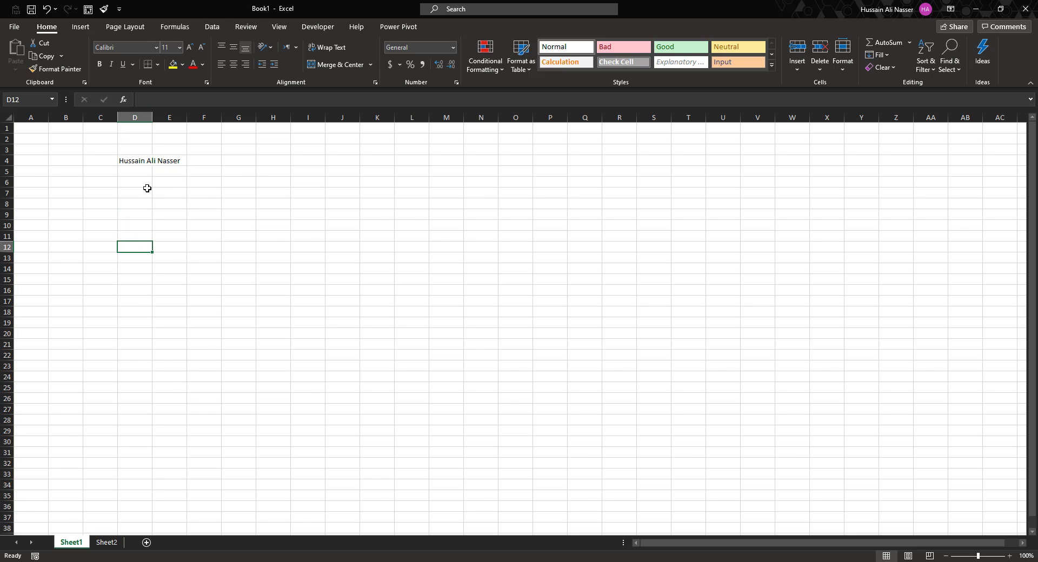
left_click(146, 164)
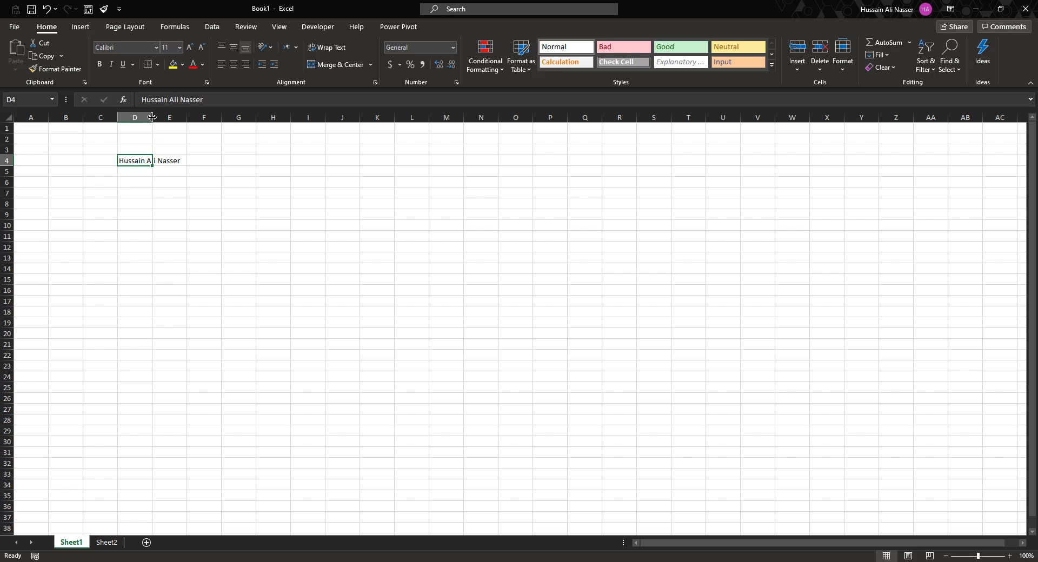
Undo a manual widen of column D, then auto-fit it to the full name.
left_click_drag(152, 118, 182, 124)
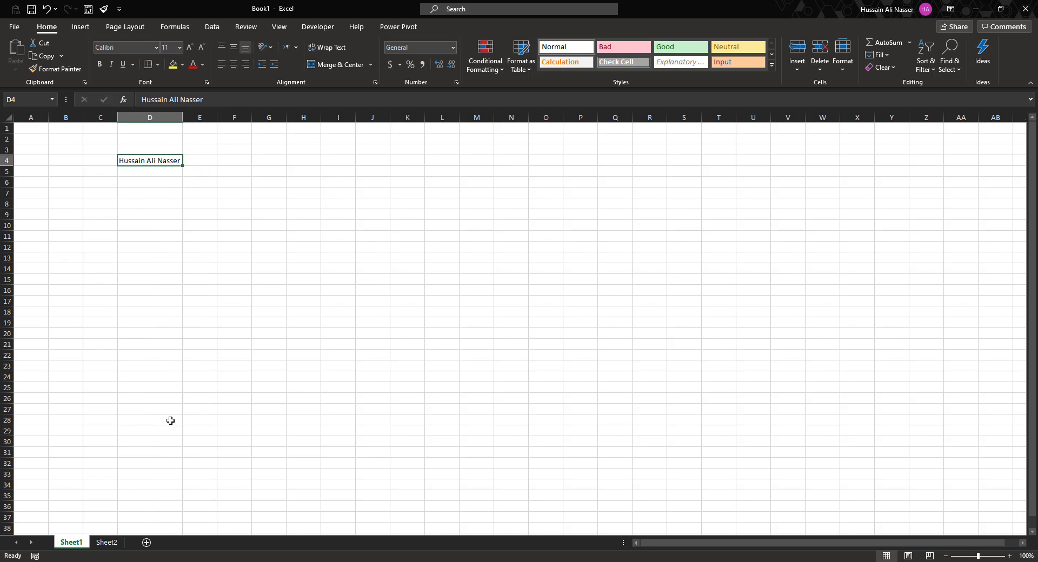
key("ctrl+z")
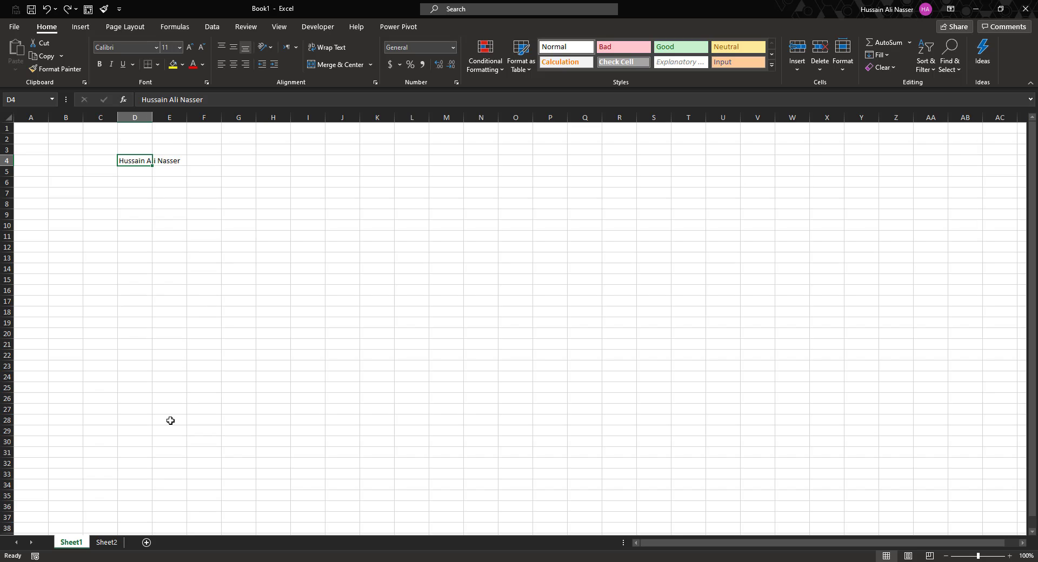
double_click(152, 117)
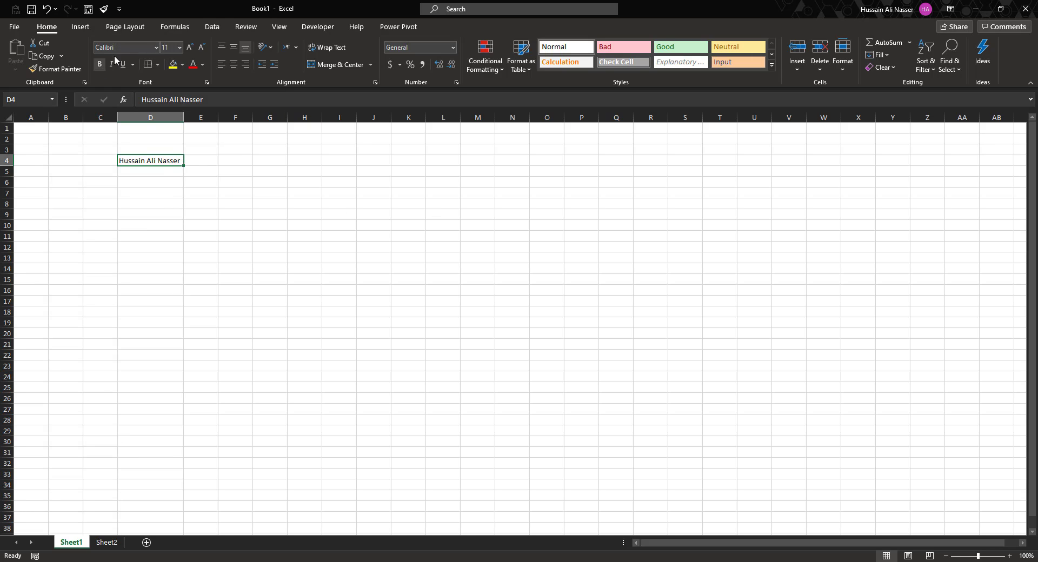
Set the name in D4 to font size 18 and auto-fit column D.
left_click(179, 48)
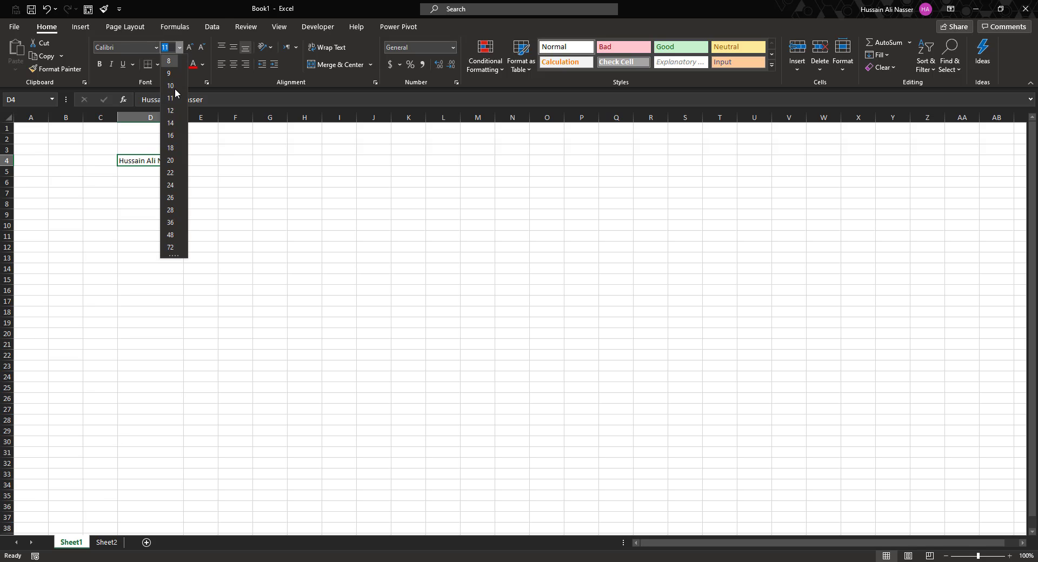
left_click(172, 154)
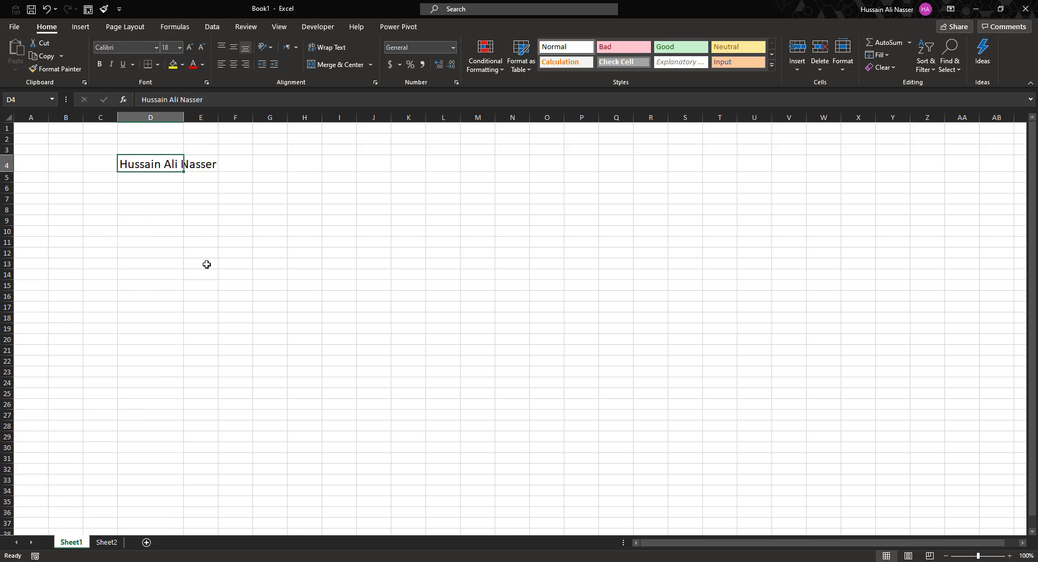
left_click(151, 245)
left_click(156, 167)
double_click(183, 118)
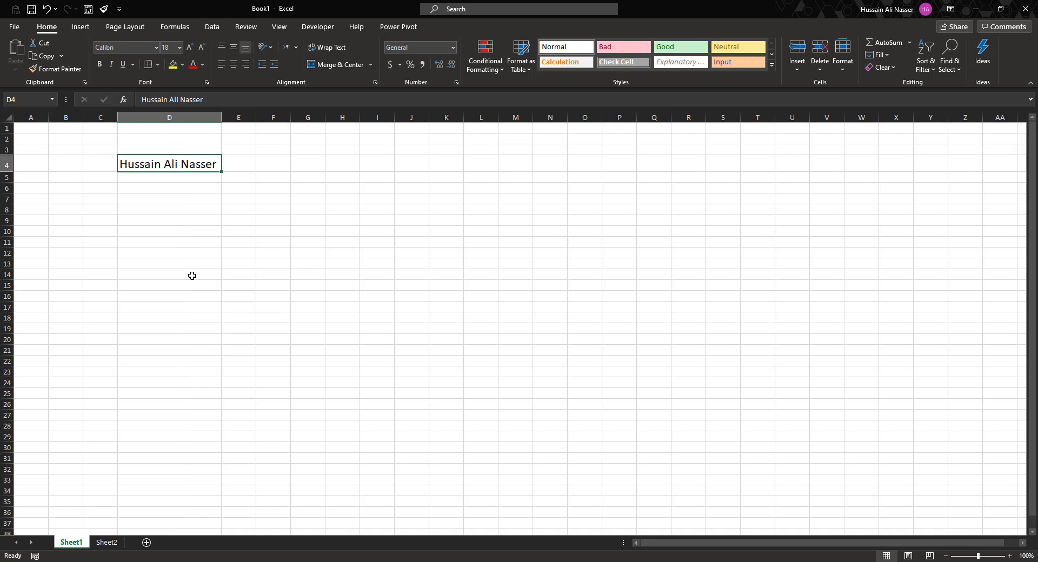
Change the name's font to Arial Black and refit column D.
left_click(157, 48)
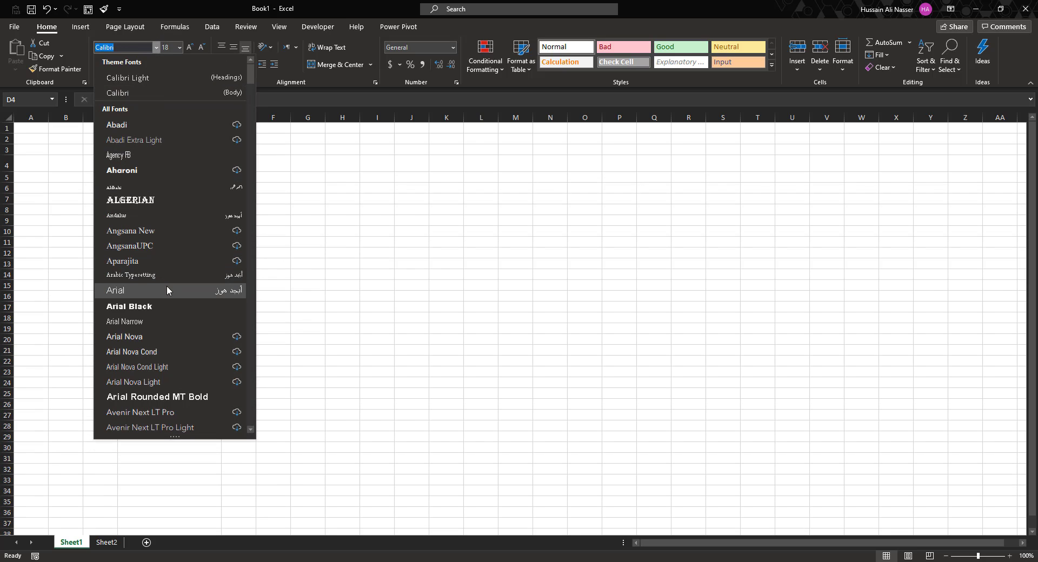
left_click(180, 307)
left_click(239, 245)
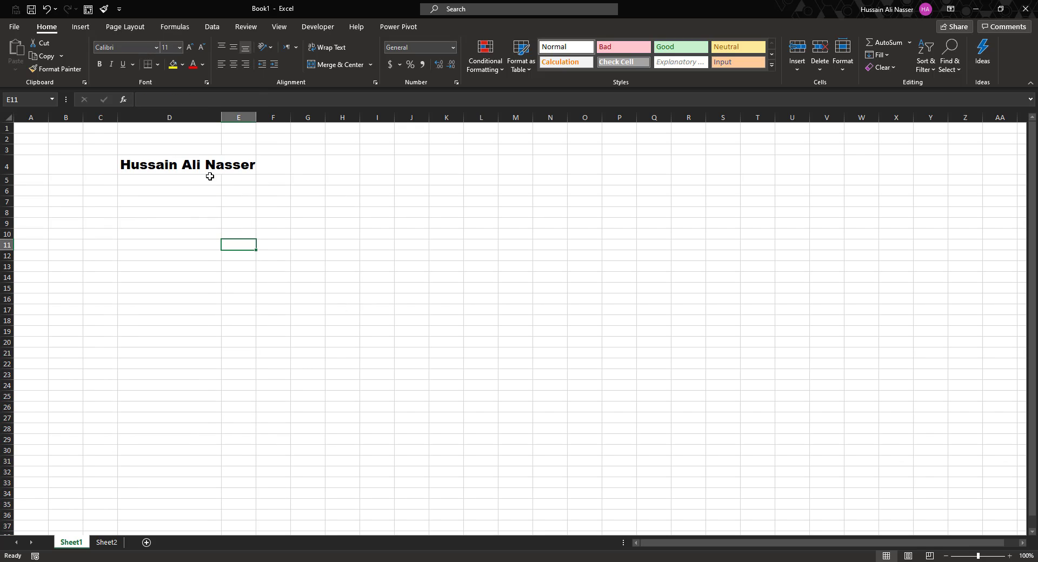
left_click(211, 169)
double_click(224, 115)
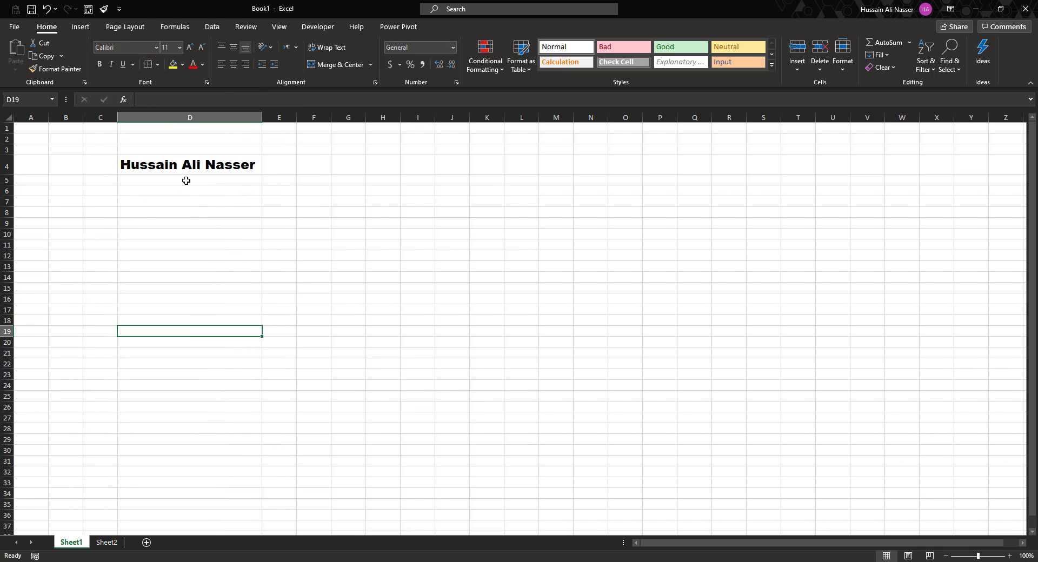
Make the name red text on a yellow fill, centred in D4.
left_click(193, 65)
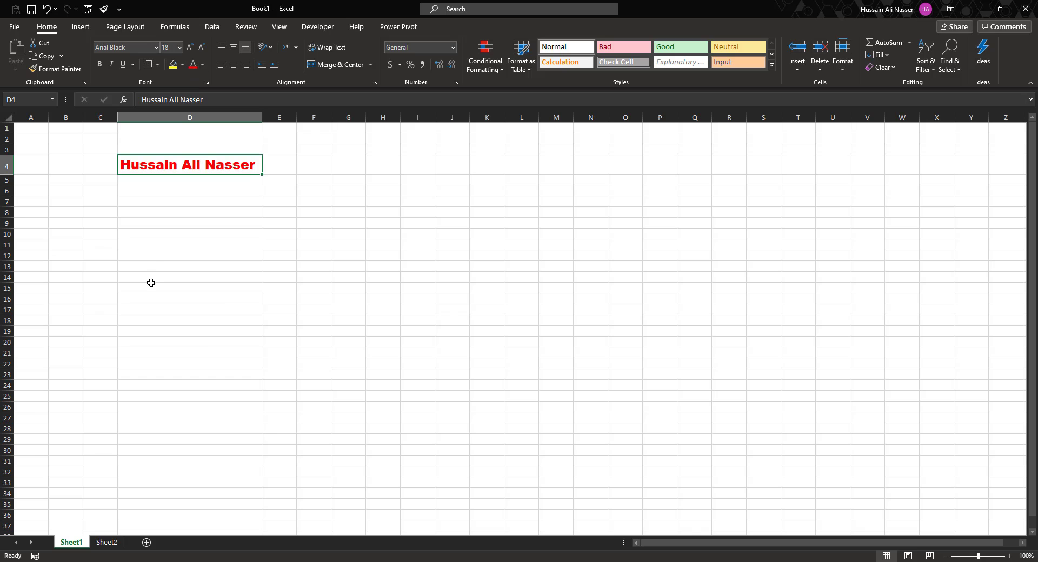
left_click(173, 64)
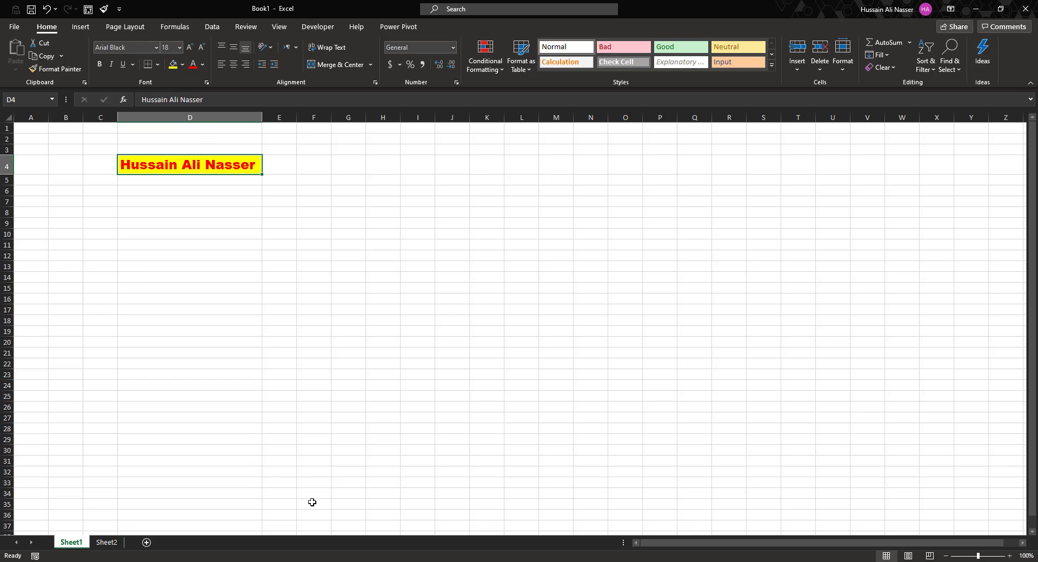
left_click(234, 65)
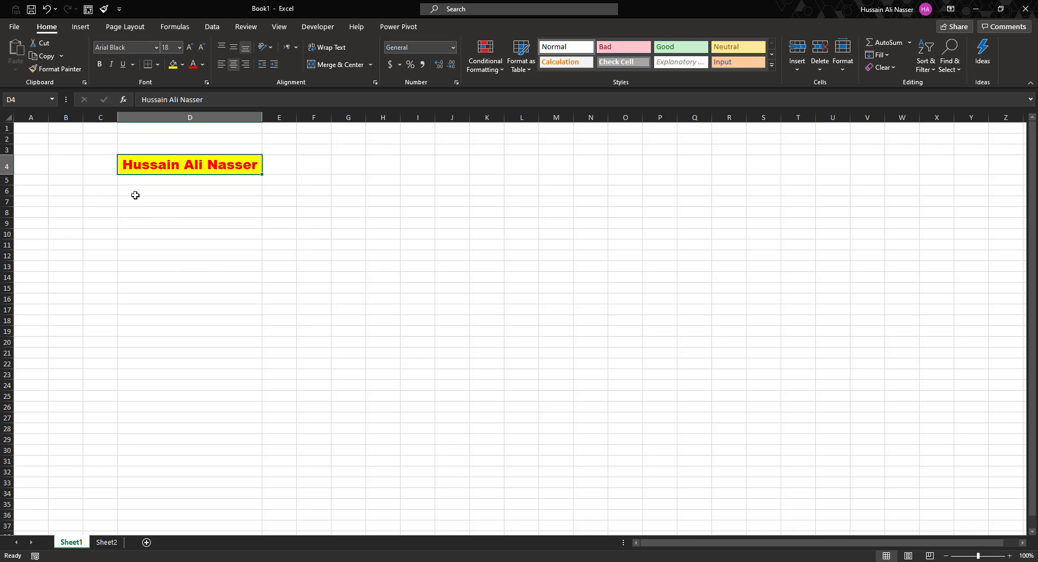
left_click(195, 239)
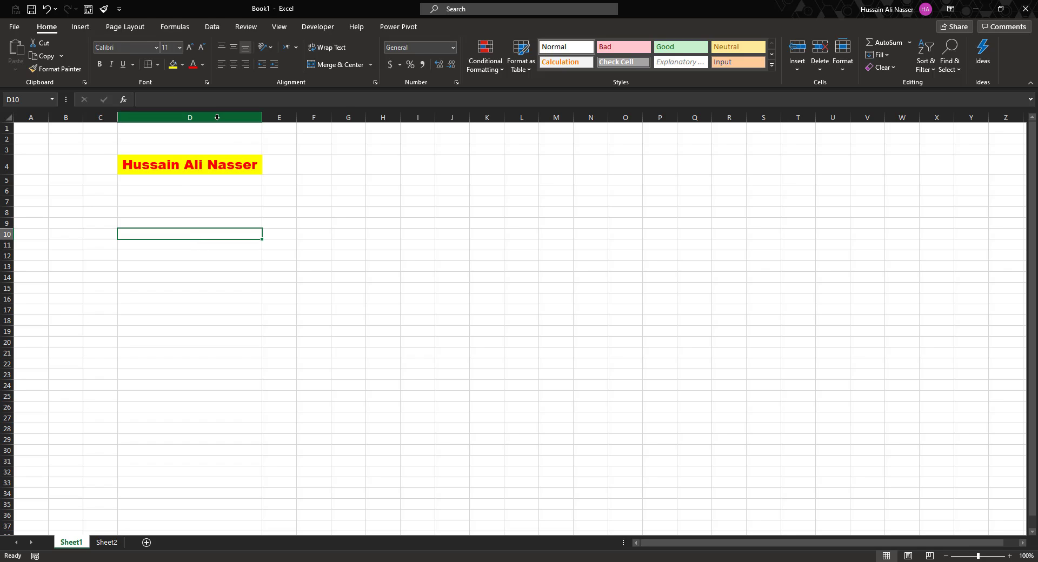
Delete column D with the styled name, leaving Sheet1 empty.
left_click(254, 117)
left_click(97, 201)
left_click(162, 179)
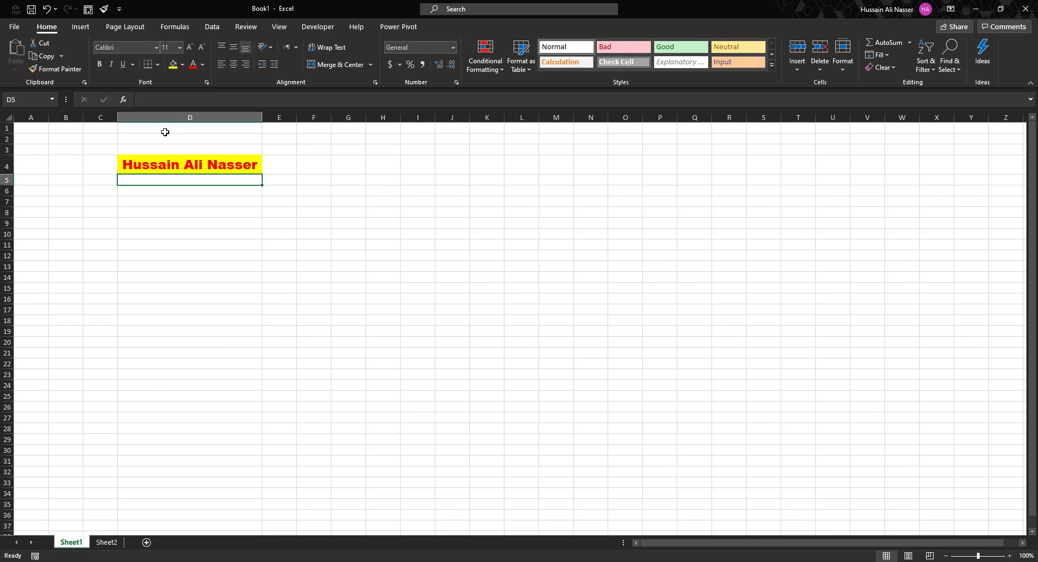
left_click(170, 117)
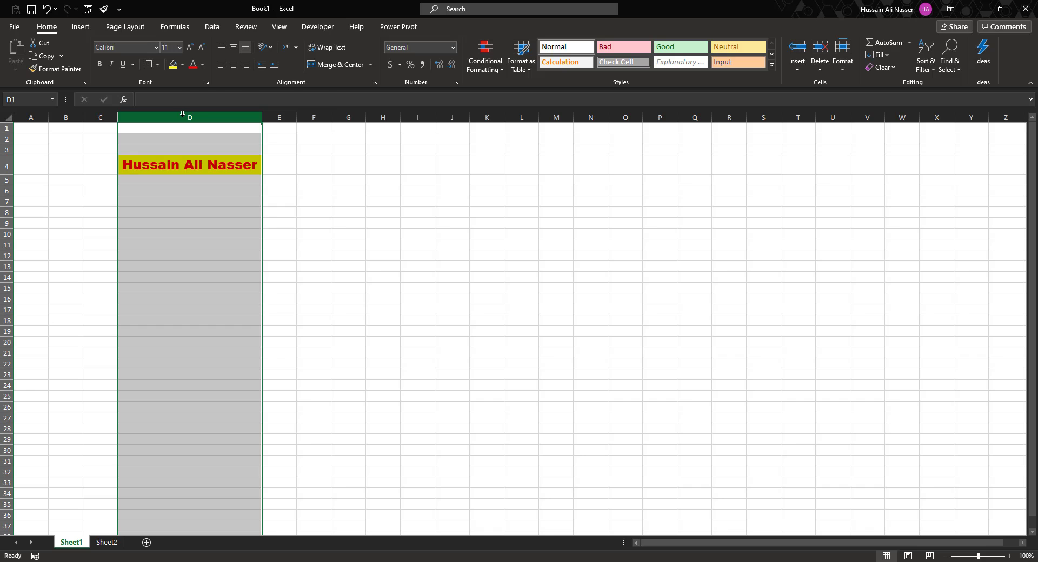
right_click(182, 115)
left_click(206, 222)
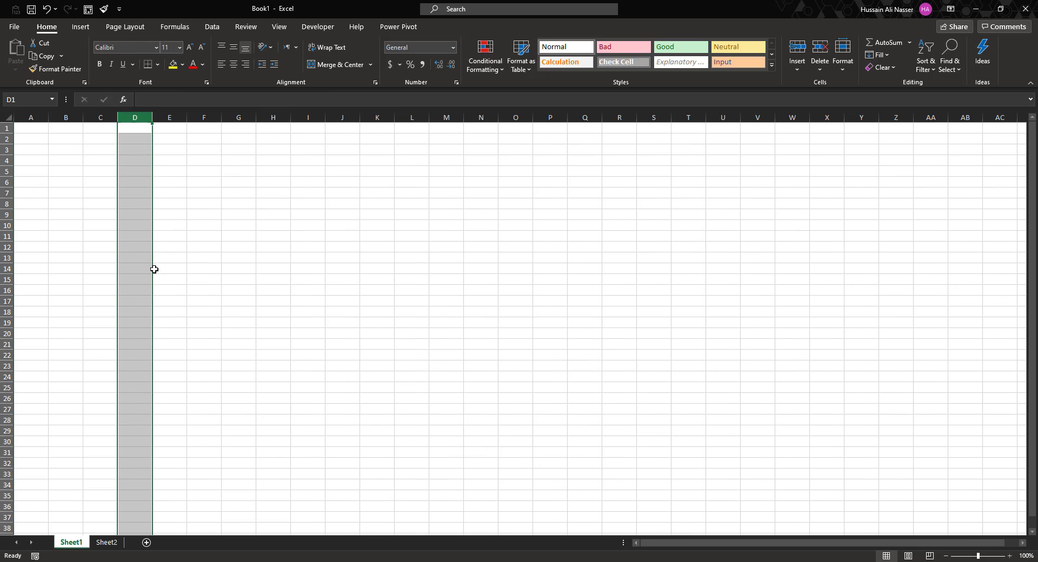
left_click(144, 161)
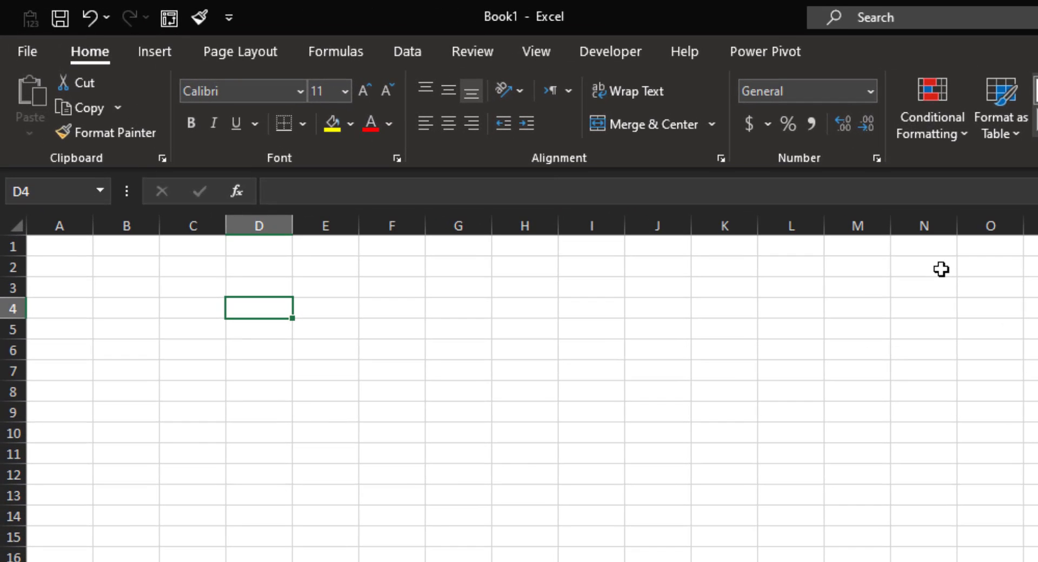
Enter the number 5 in both D4 and D5.
type("5")
key("Return")
type("5")
key("Return")
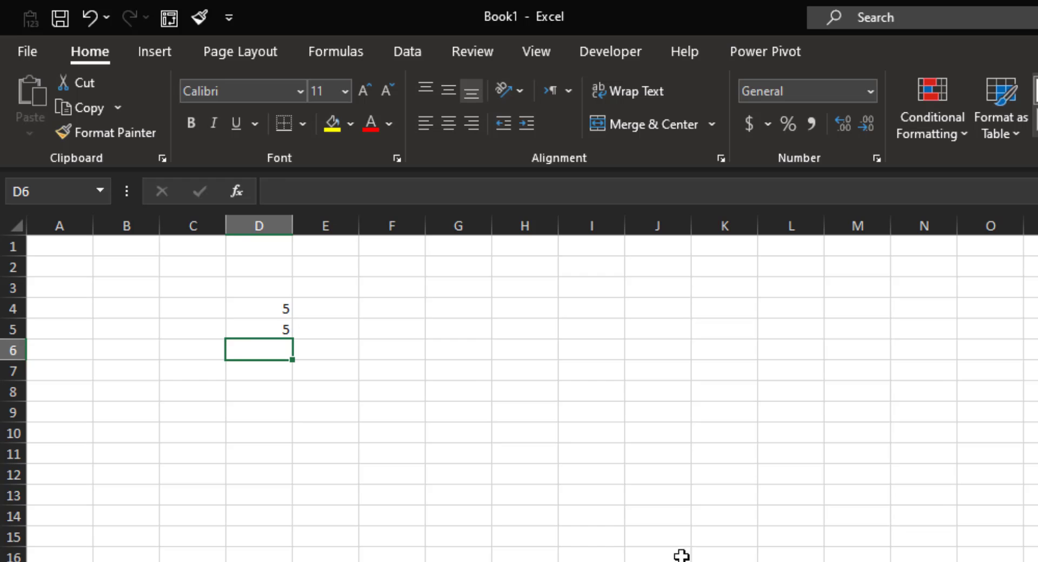
left_click(323, 309)
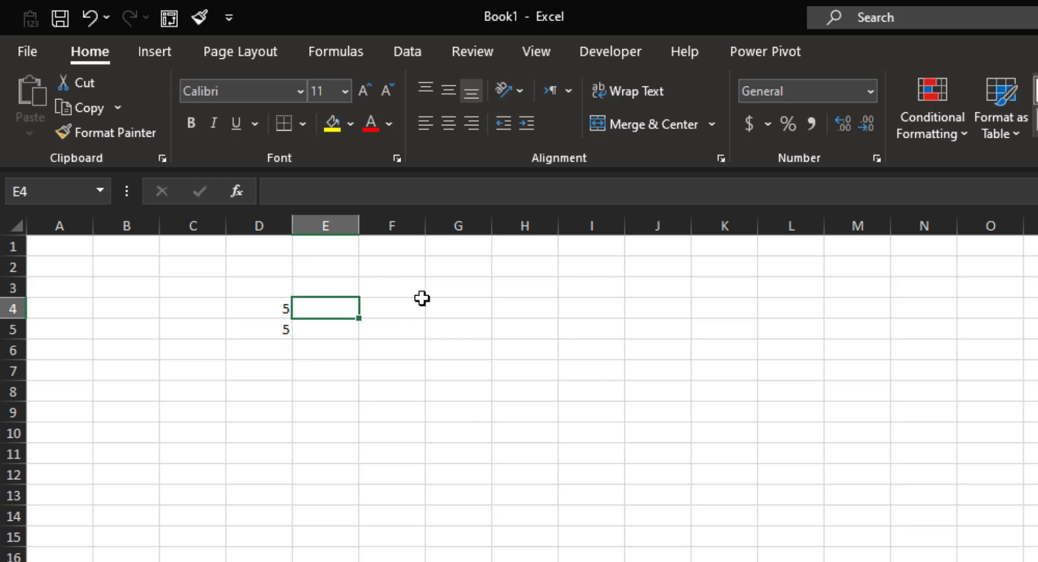
Add the headers Multiply, Divide, Subtract and Add across F3:I3.
left_click(384, 277)
type("Mult")
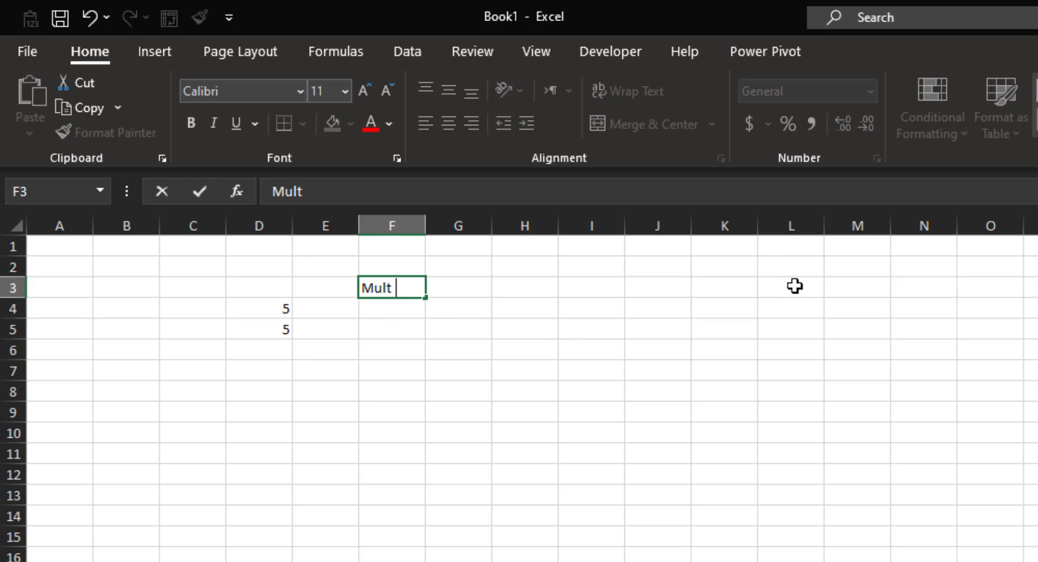
type("iply")
key("Tab")
type("D")
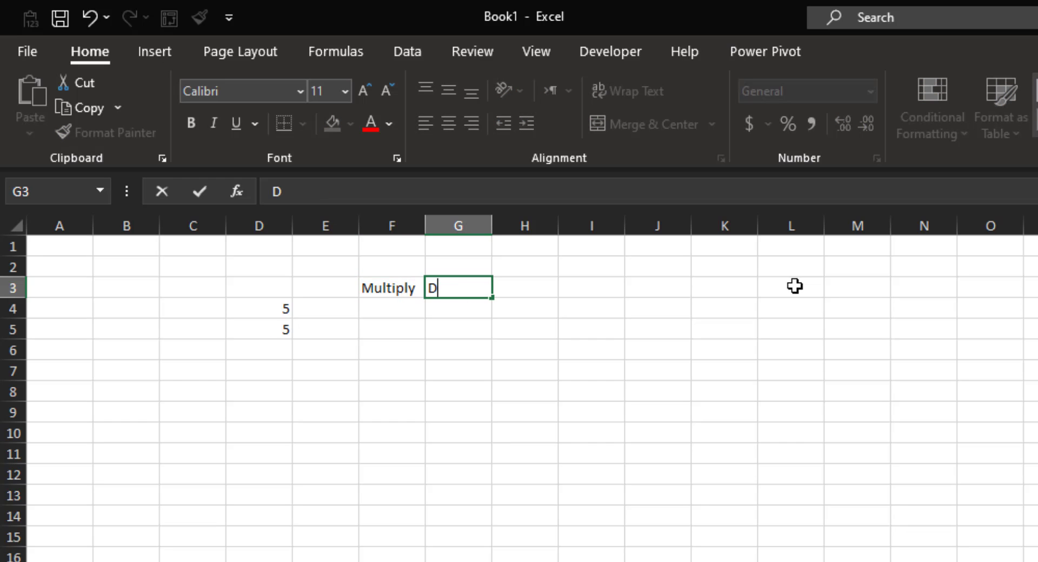
type("ivide")
key("Tab")
type("S")
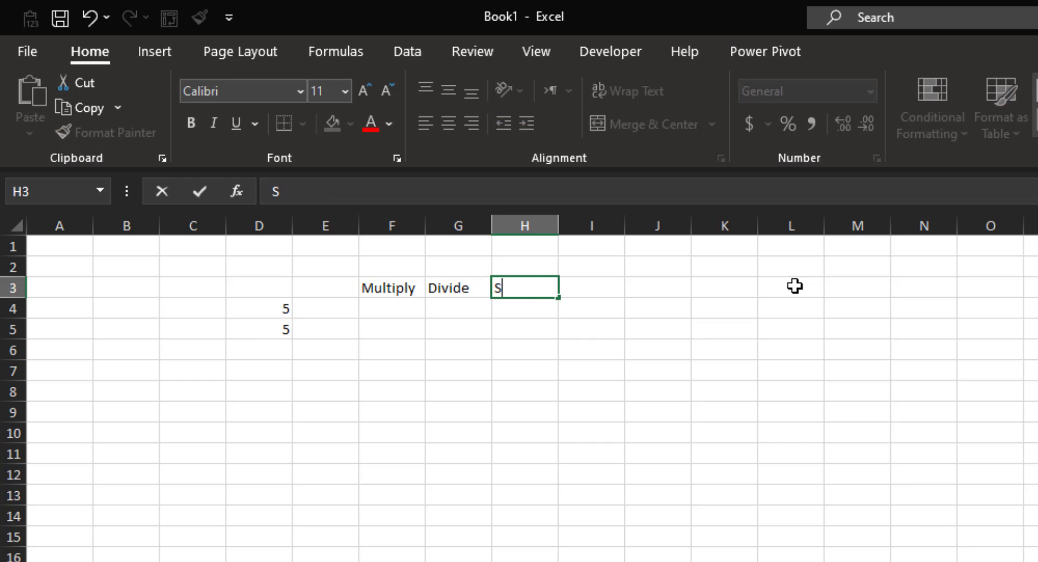
type("ubtract")
key("Tab")
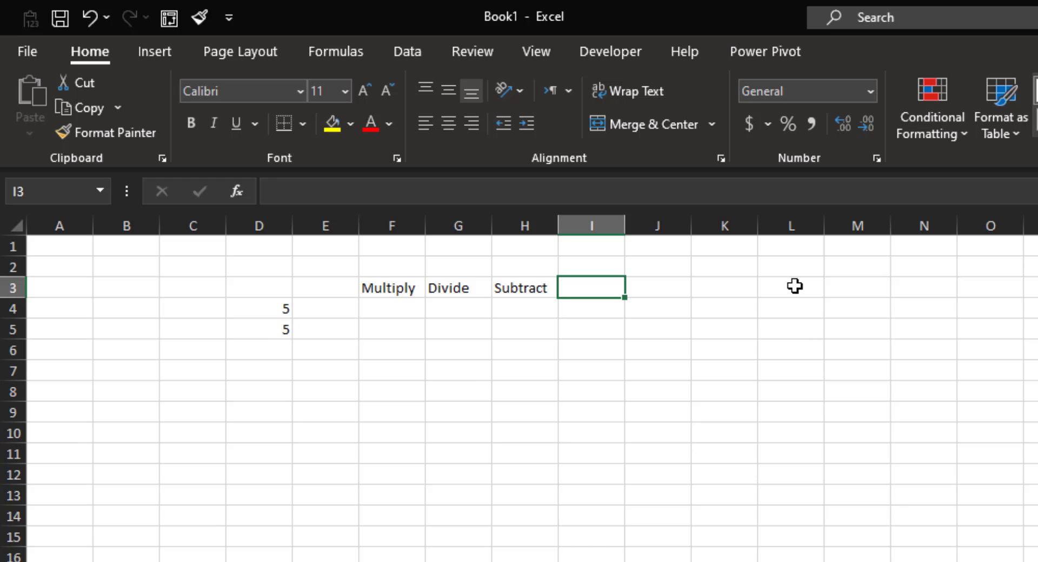
type("Add")
key("Return")
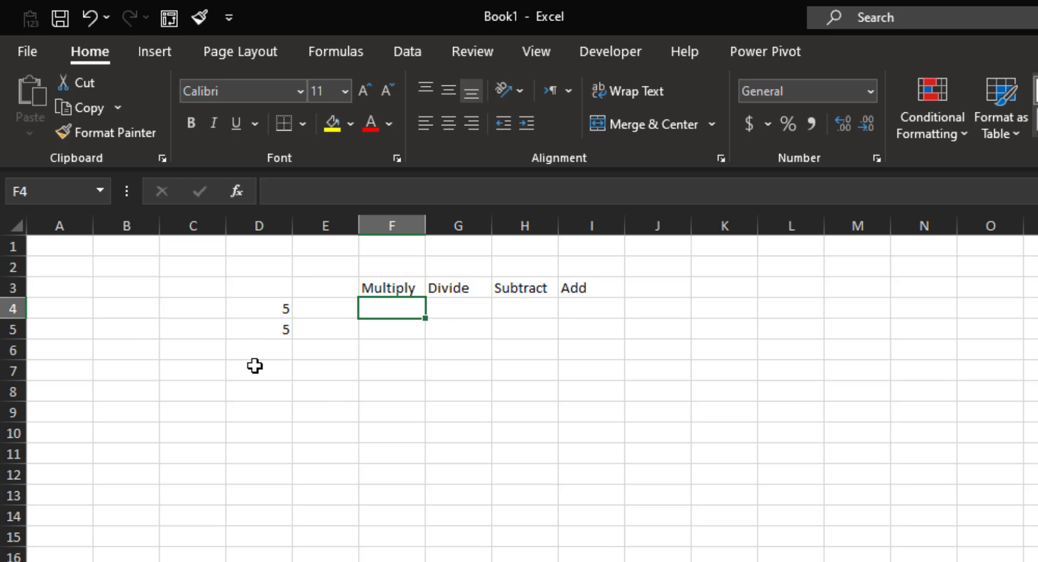
left_click(269, 350)
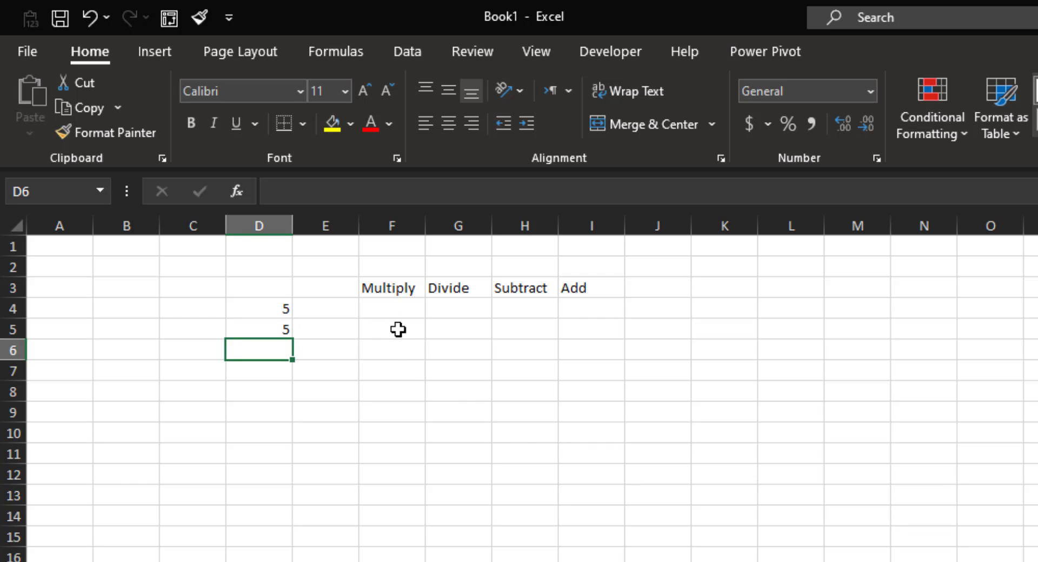
left_click(383, 308)
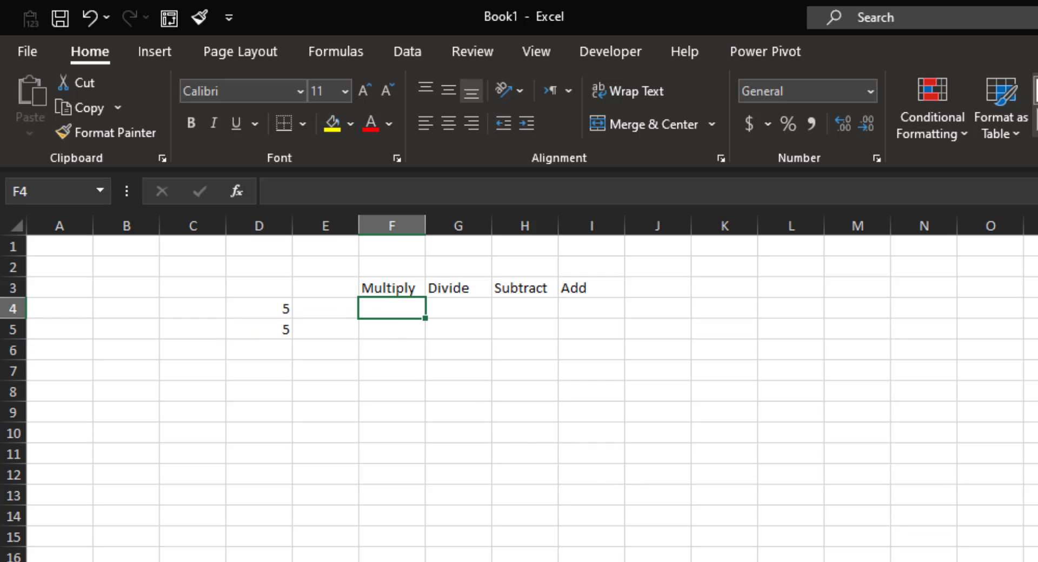
Enter =D4*D5 under Multiply in F4, giving 25.
type("=")
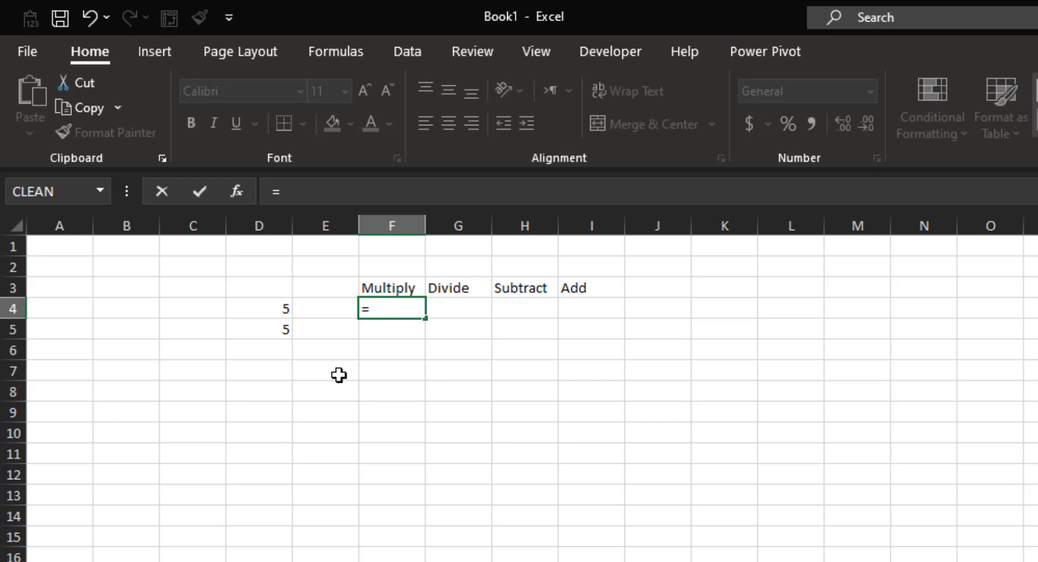
left_click(265, 309)
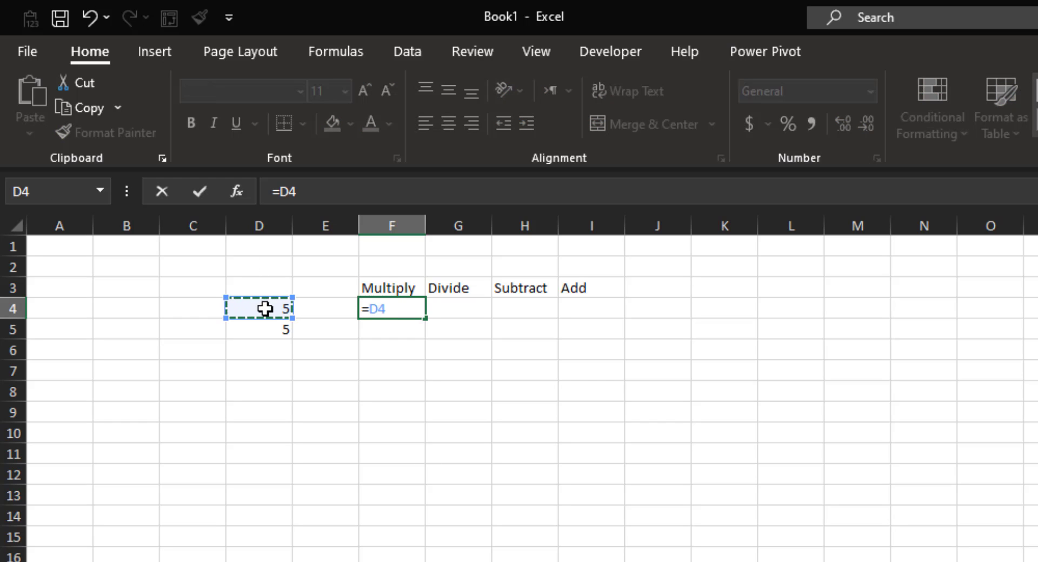
type("*")
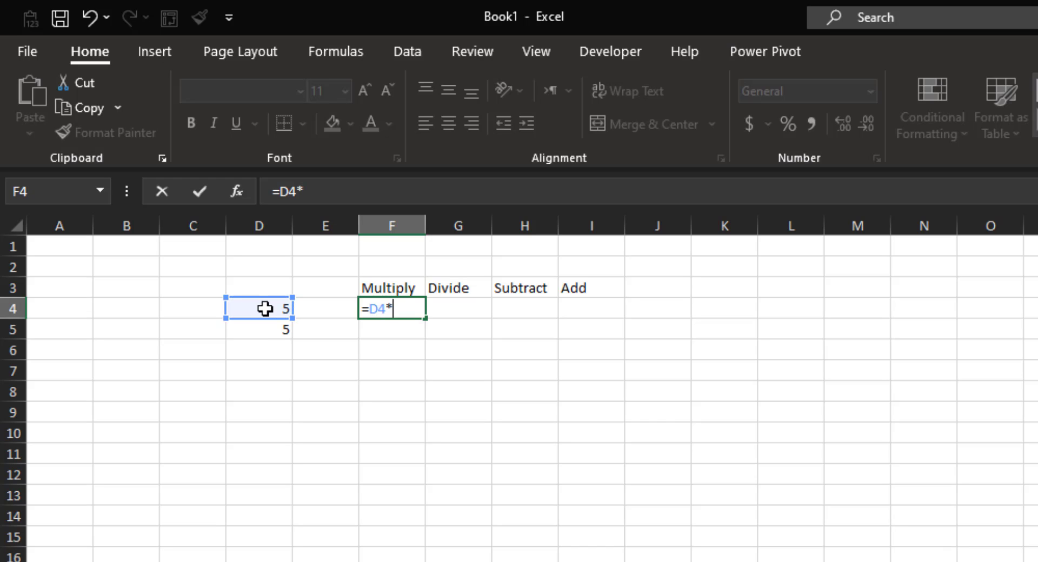
left_click(278, 333)
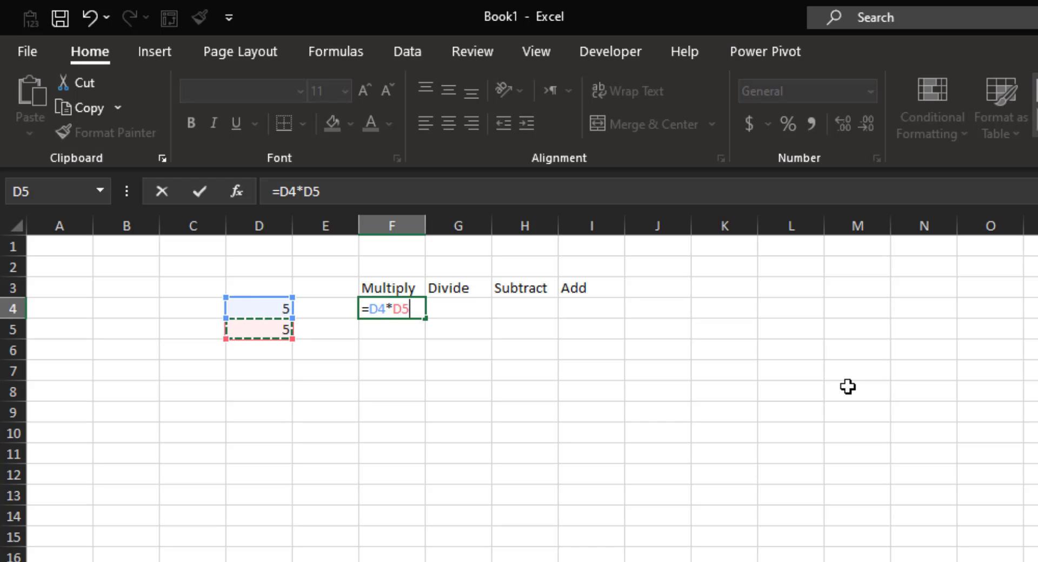
key("Return")
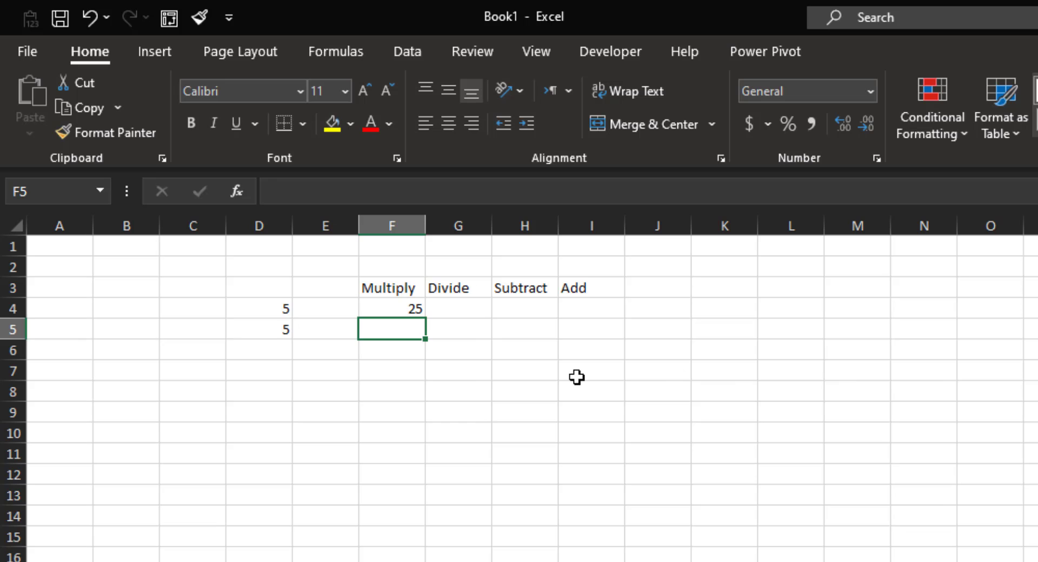
left_click(407, 310)
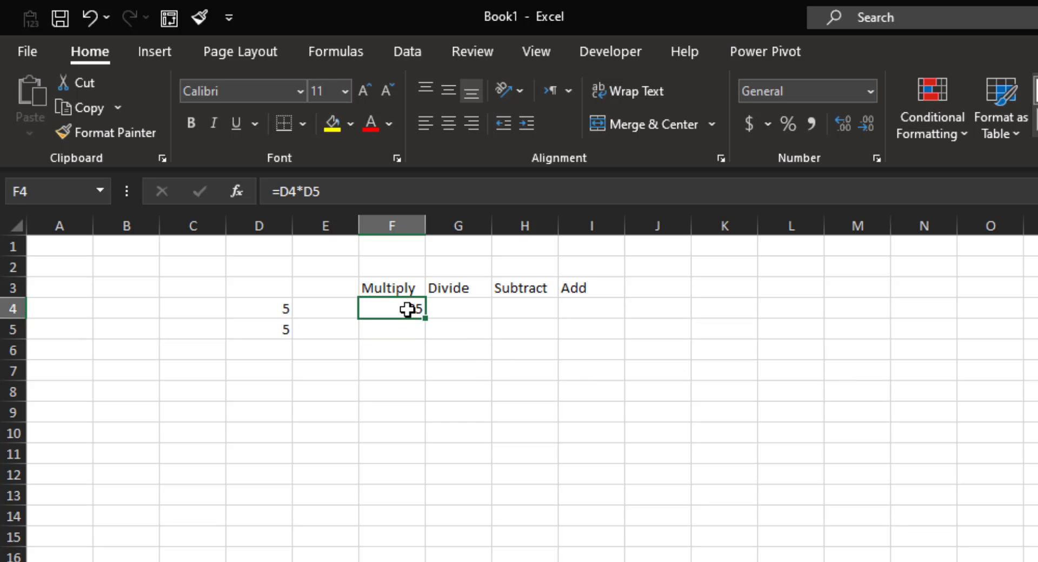
Enter =D4/D5 under Divide in G4, giving 1.
left_click(476, 312)
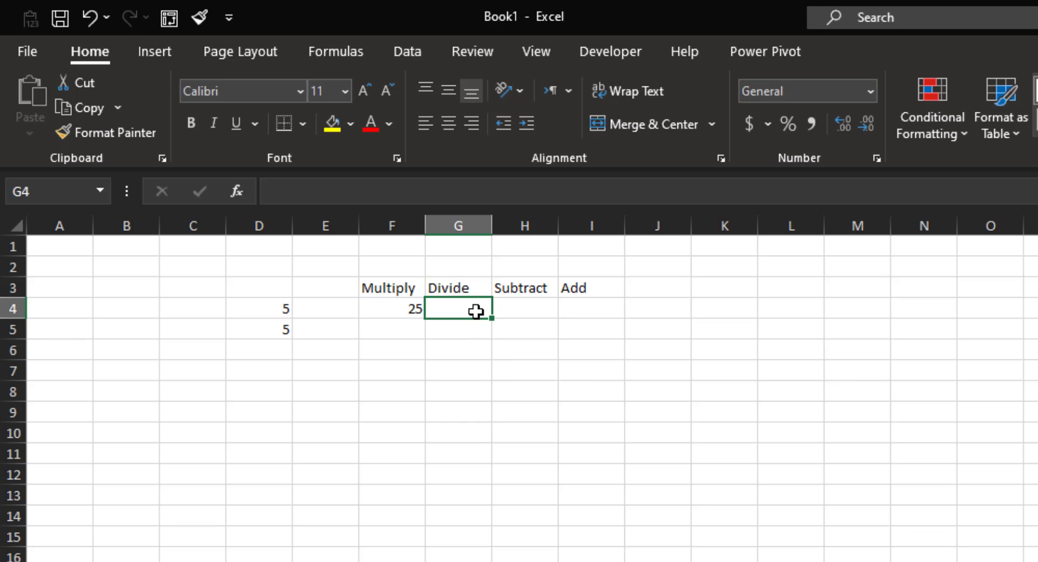
type("=")
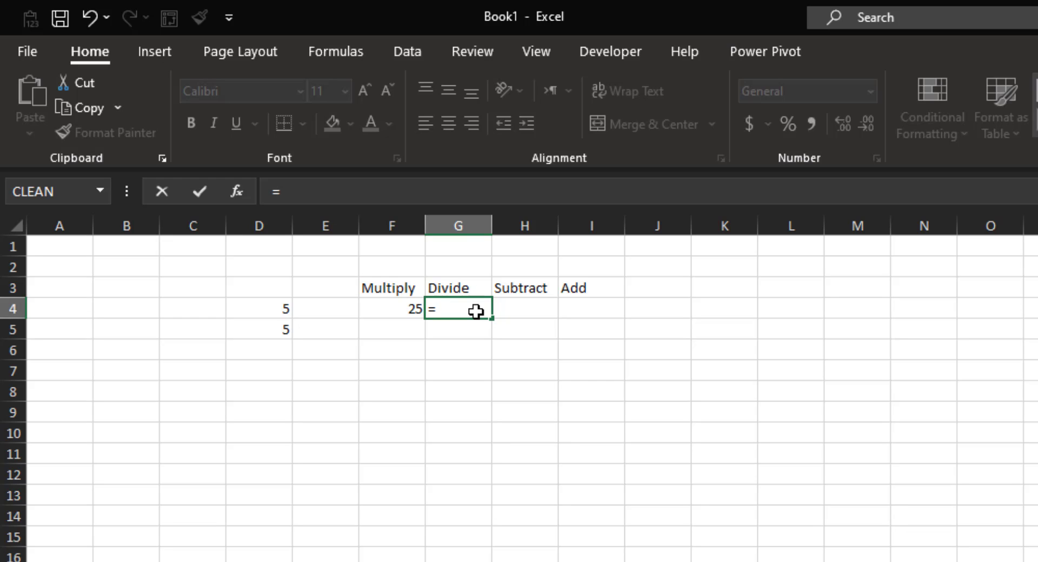
left_click(262, 301)
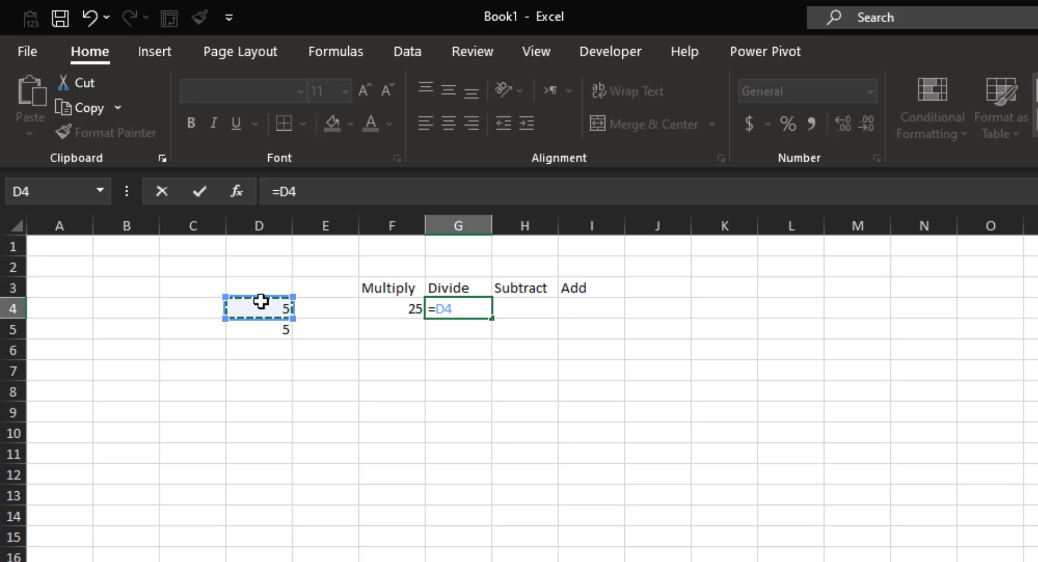
type("/")
left_click(280, 333)
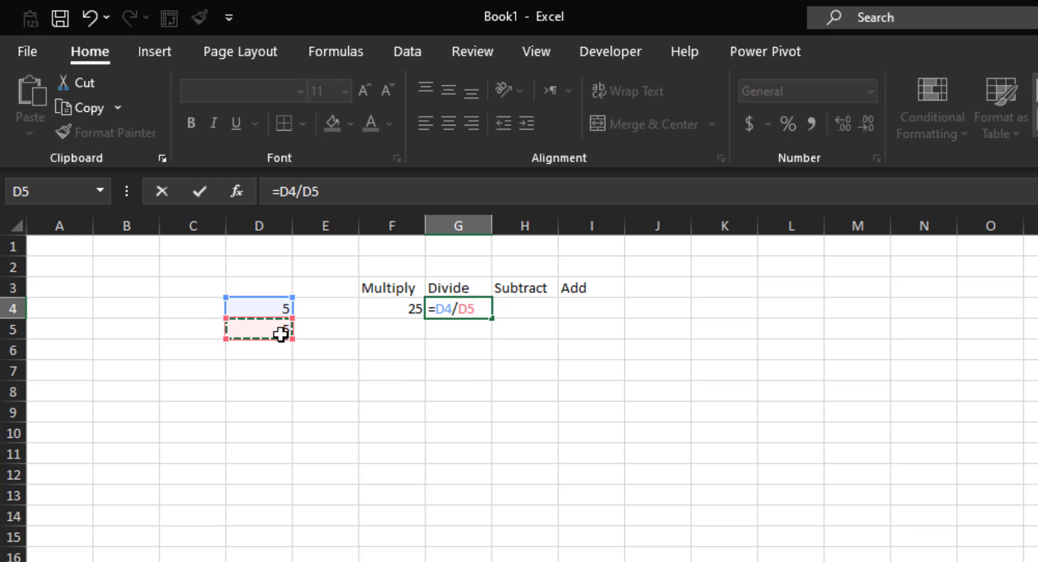
key("Return")
Enter =D4-D5 under Subtract in H4, giving 0.
left_click(521, 320)
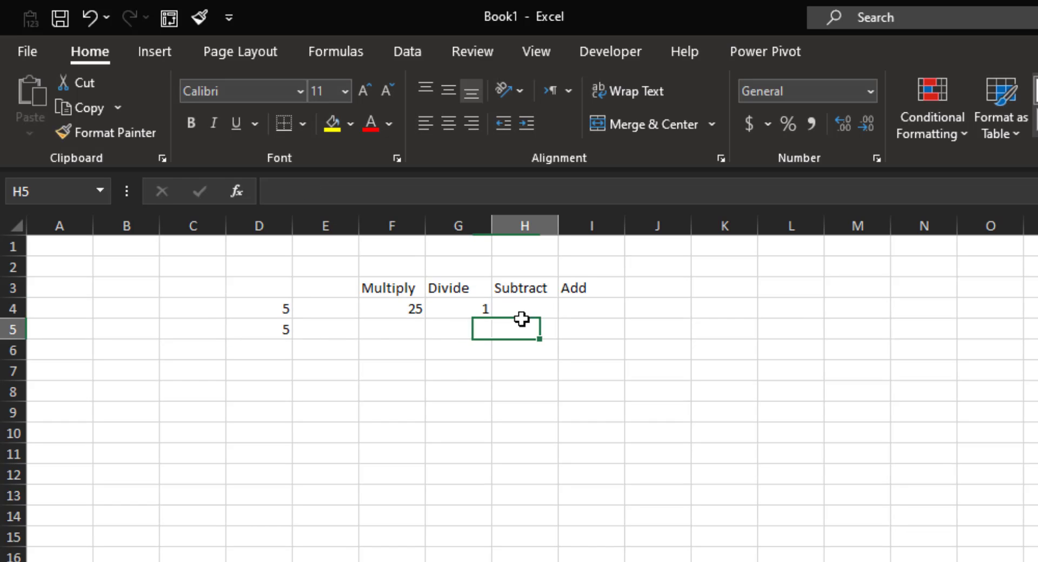
left_click(535, 306)
type("=")
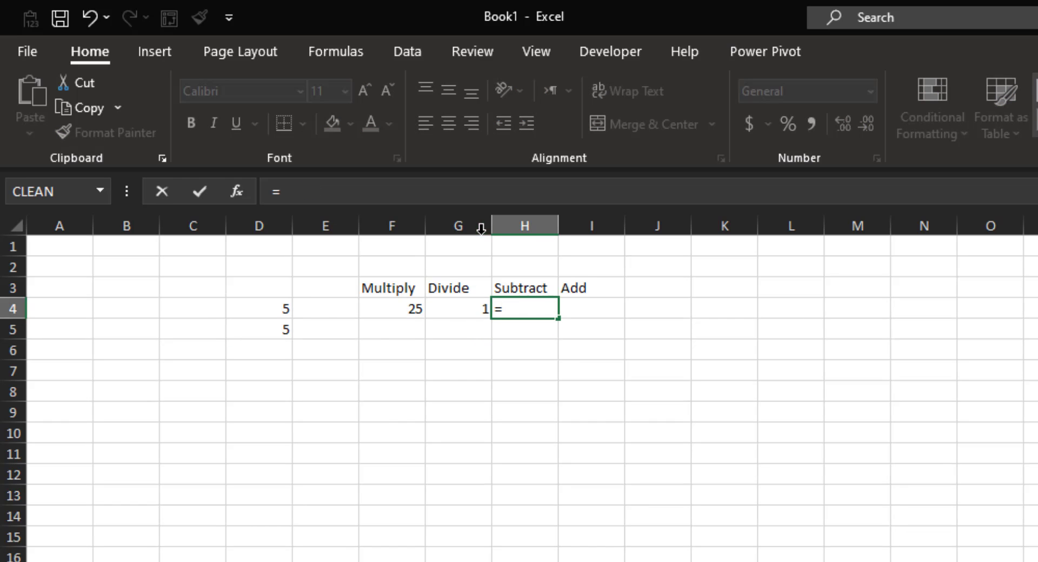
left_click(267, 310)
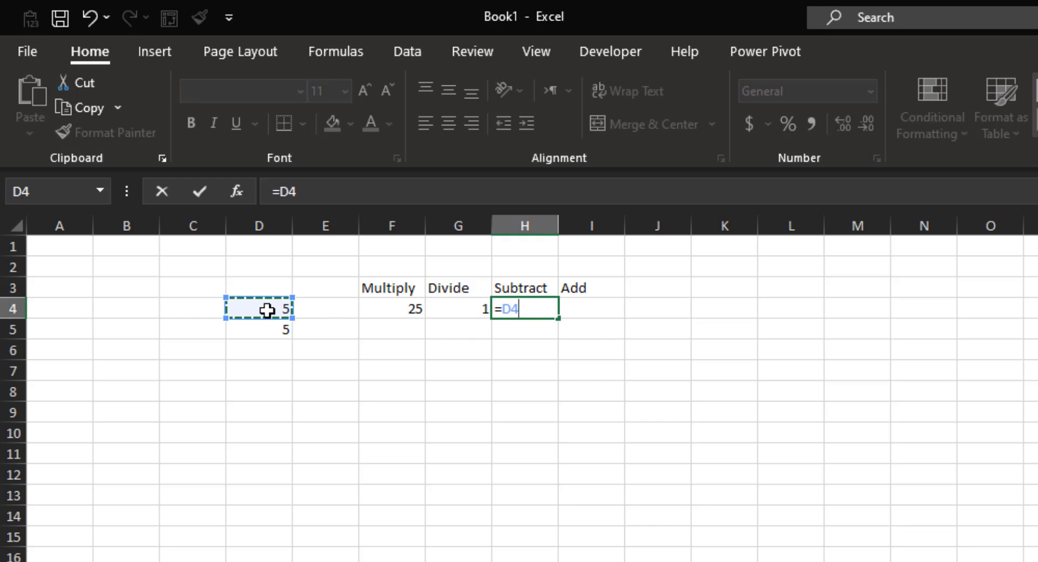
type("-")
left_click(259, 335)
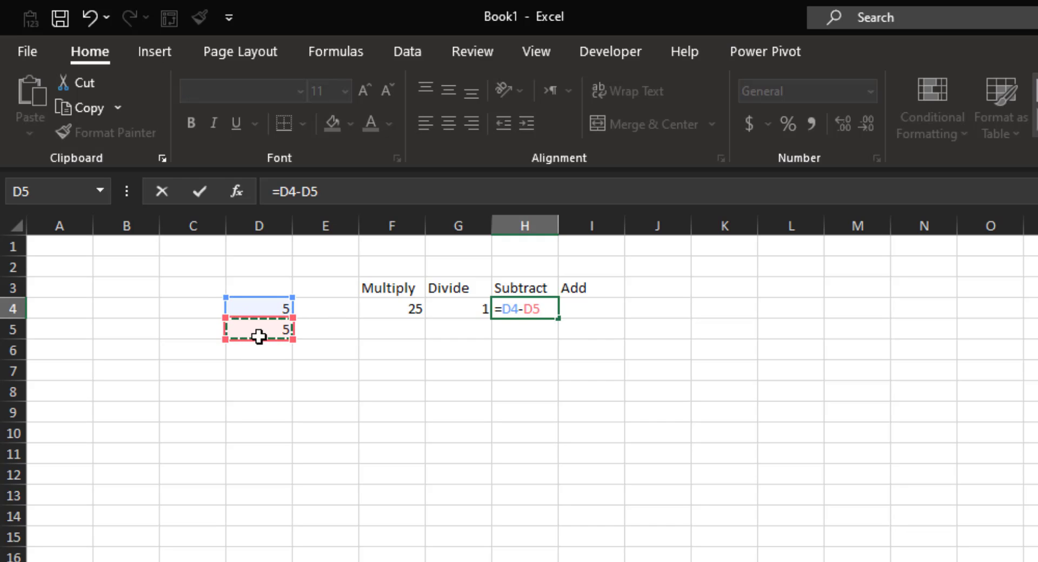
key("Return")
Enter =D4+D5 under Add in I4, giving 10.
key("Up")
key("Right")
type("=")
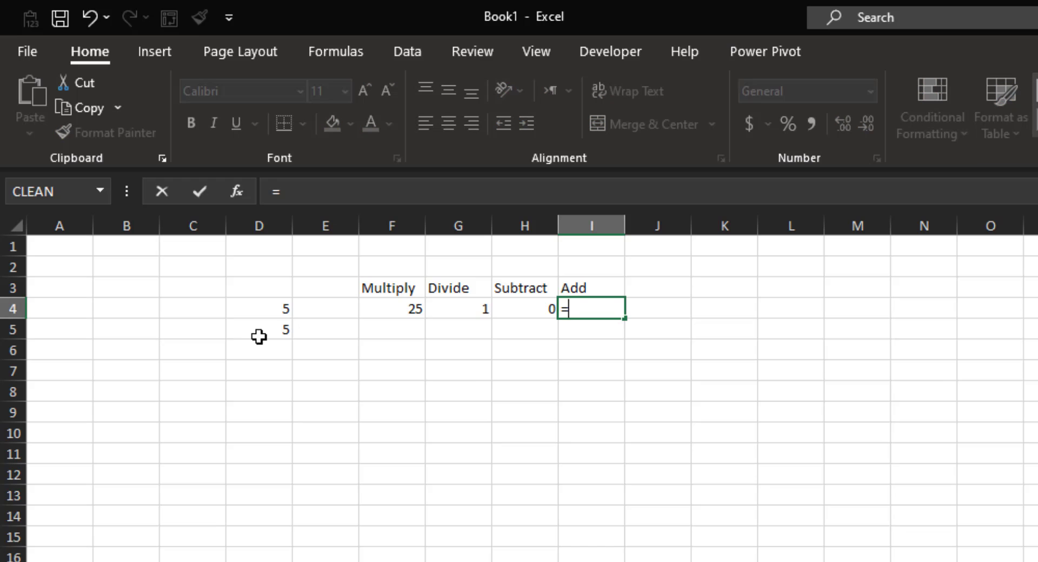
left_click(248, 307)
type("+")
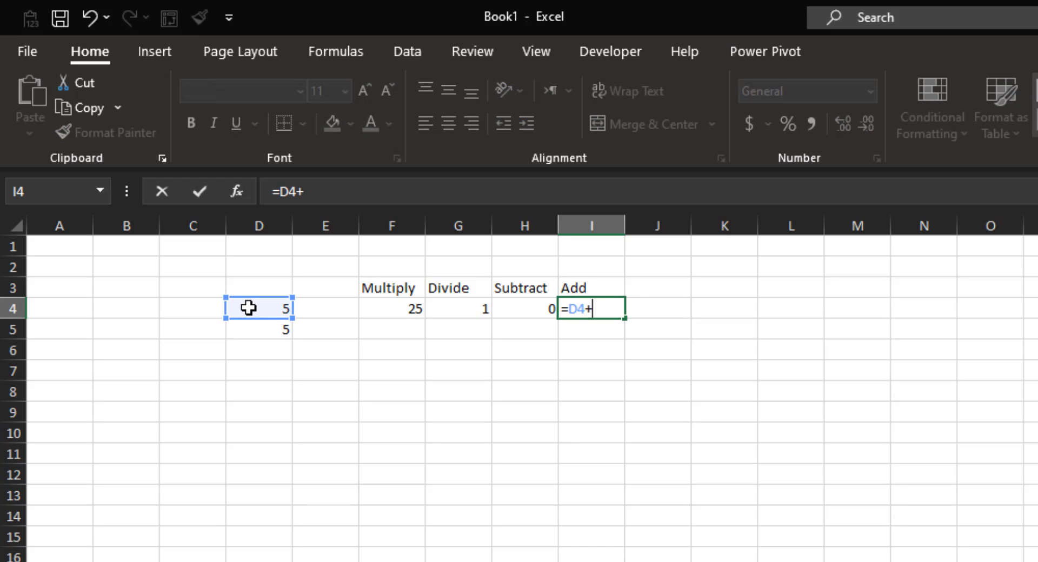
left_click(258, 331)
key("Return")
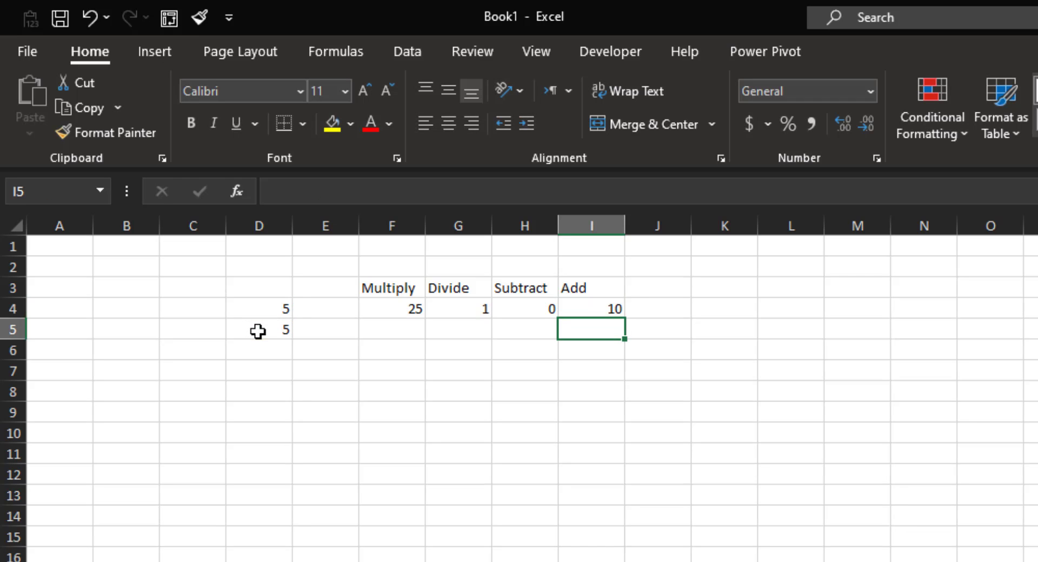
left_click(372, 410)
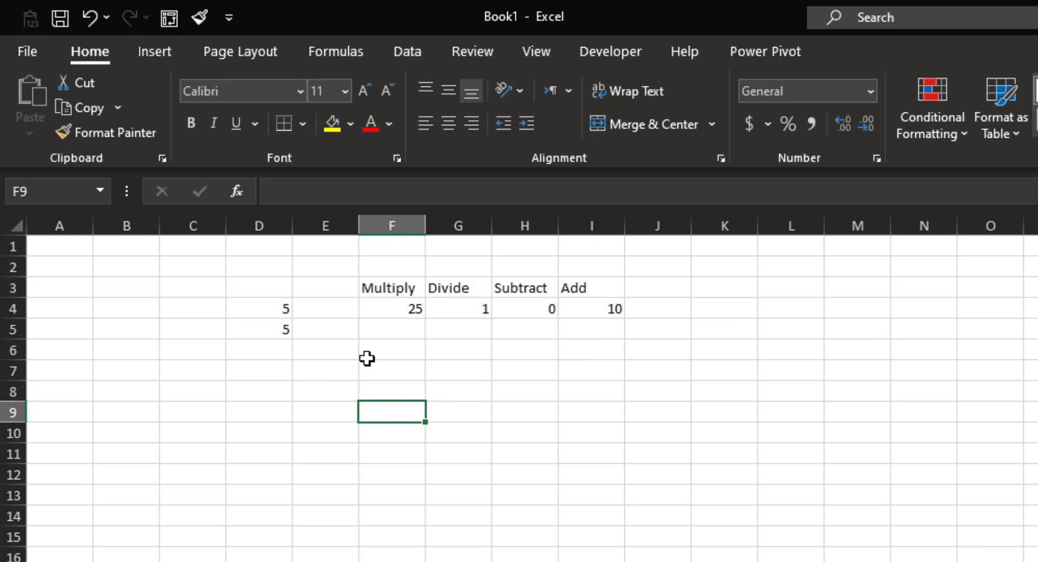
left_click(407, 348)
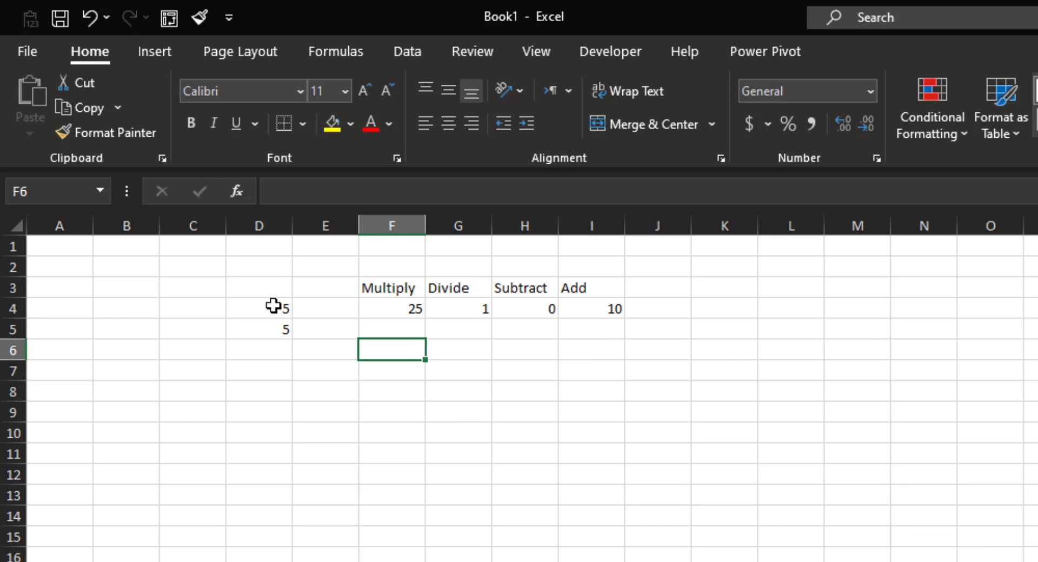
left_click(403, 309)
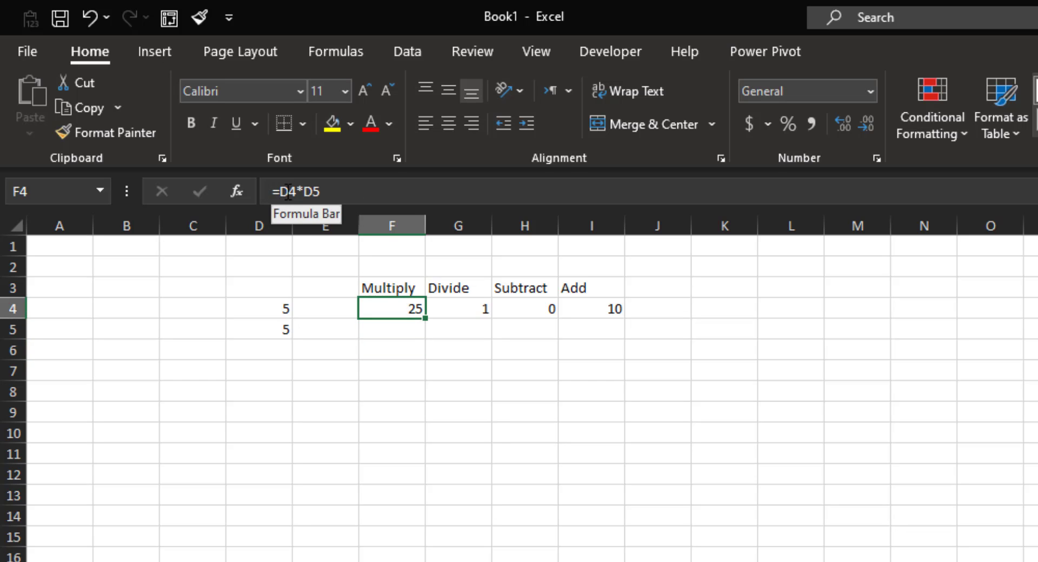
left_click(375, 191)
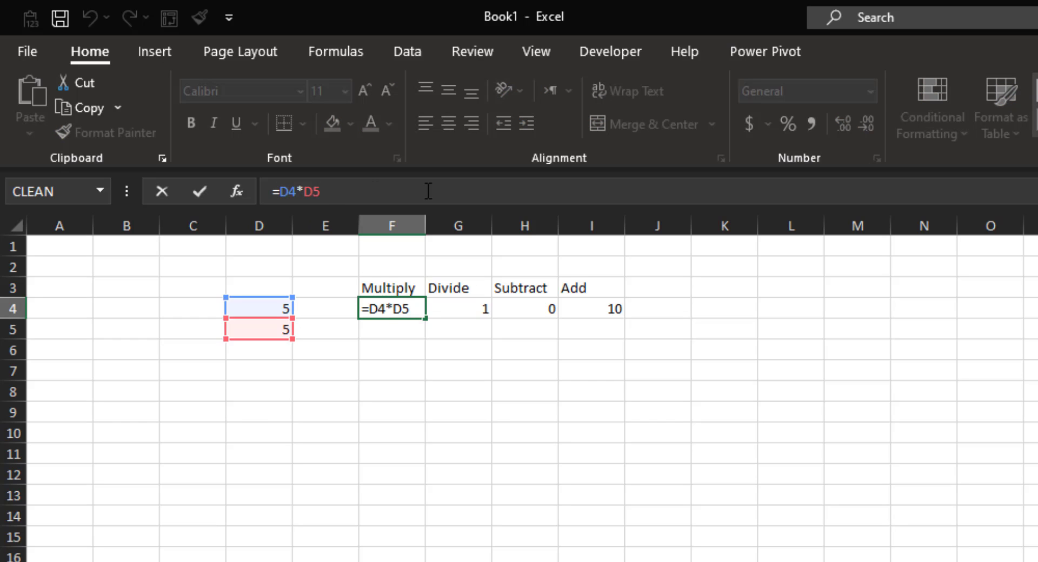
type("*")
type("1")
key("Return")
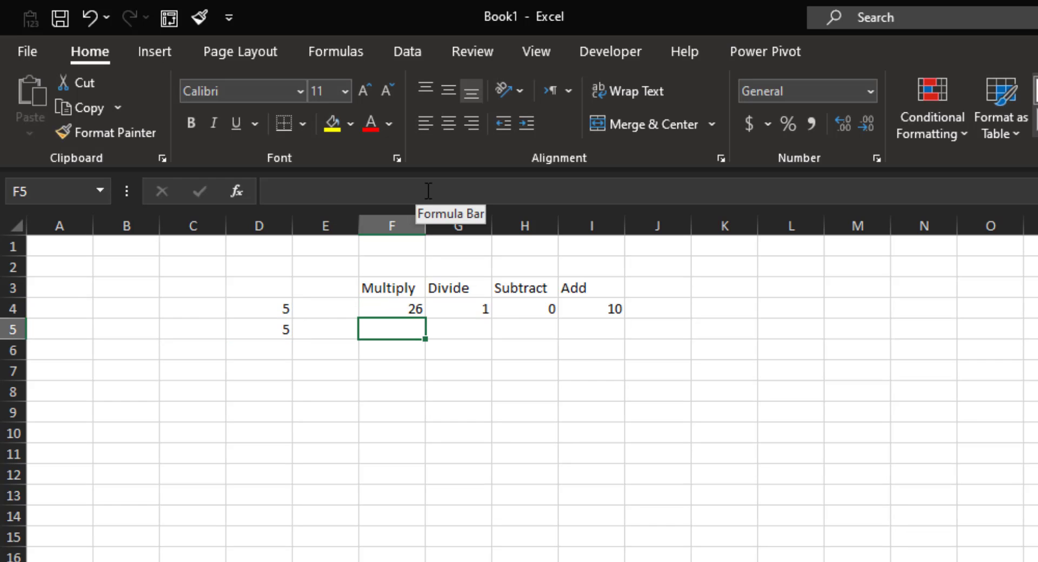
key("ctrl+z")
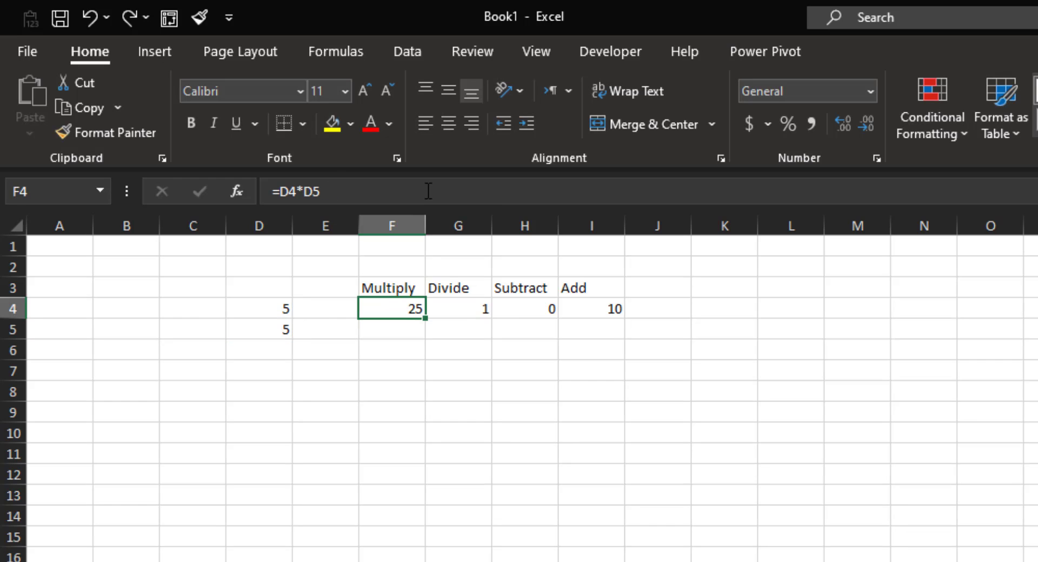
left_click(341, 186)
type("*2")
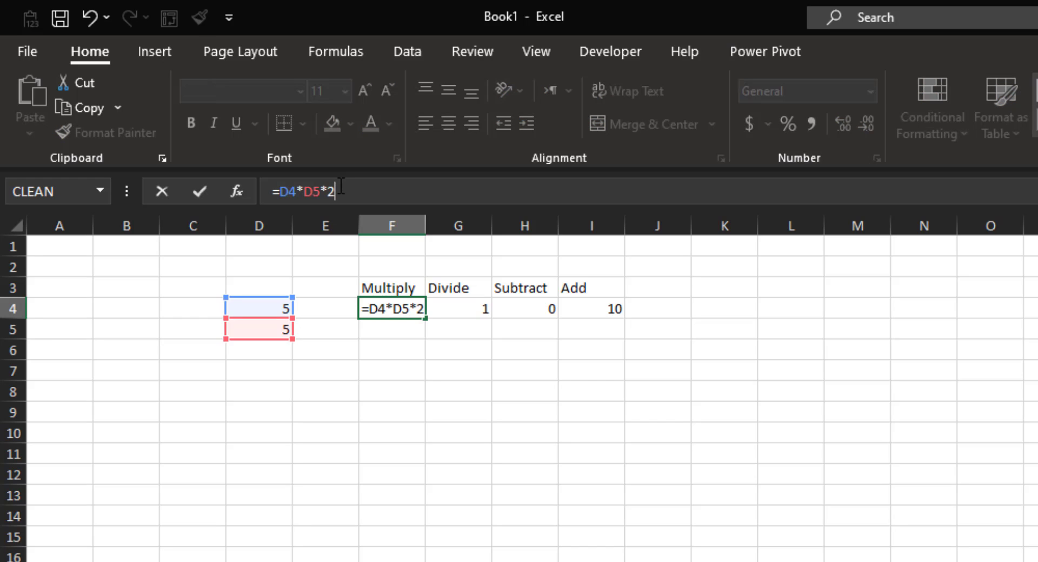
key("Return")
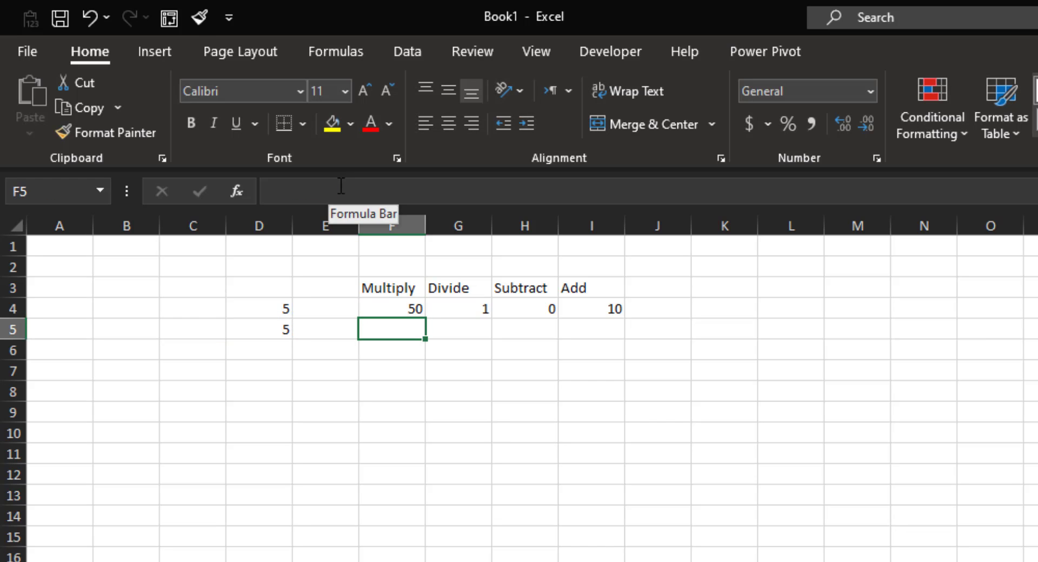
key("ctrl+z")
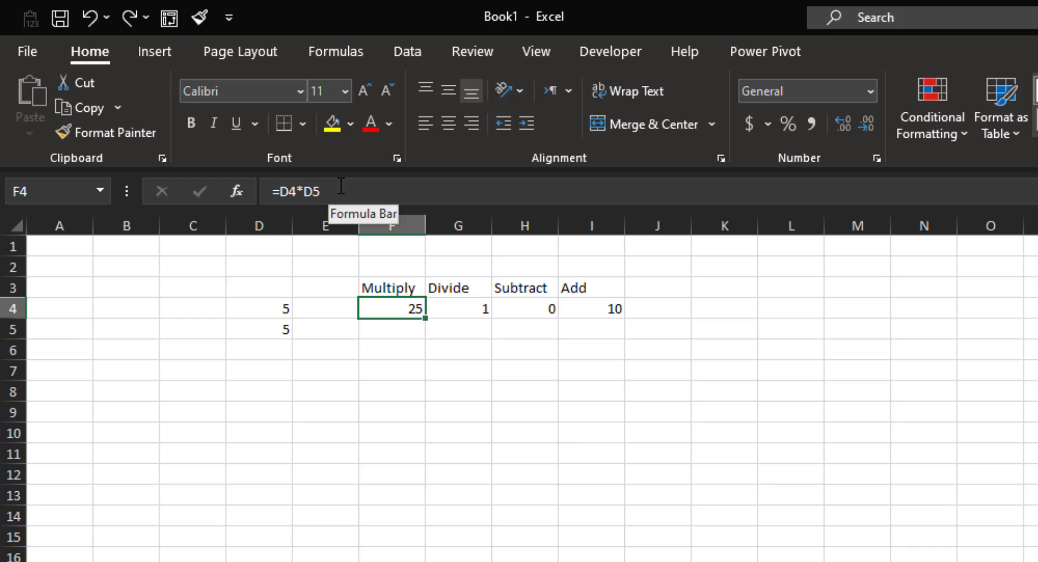
left_click(342, 186)
type("*")
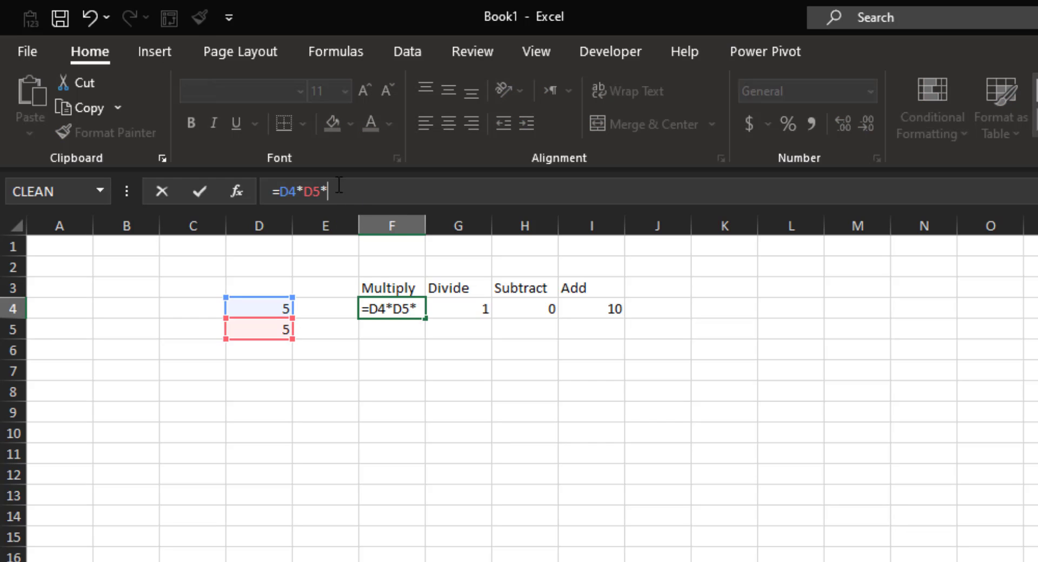
left_click(609, 308)
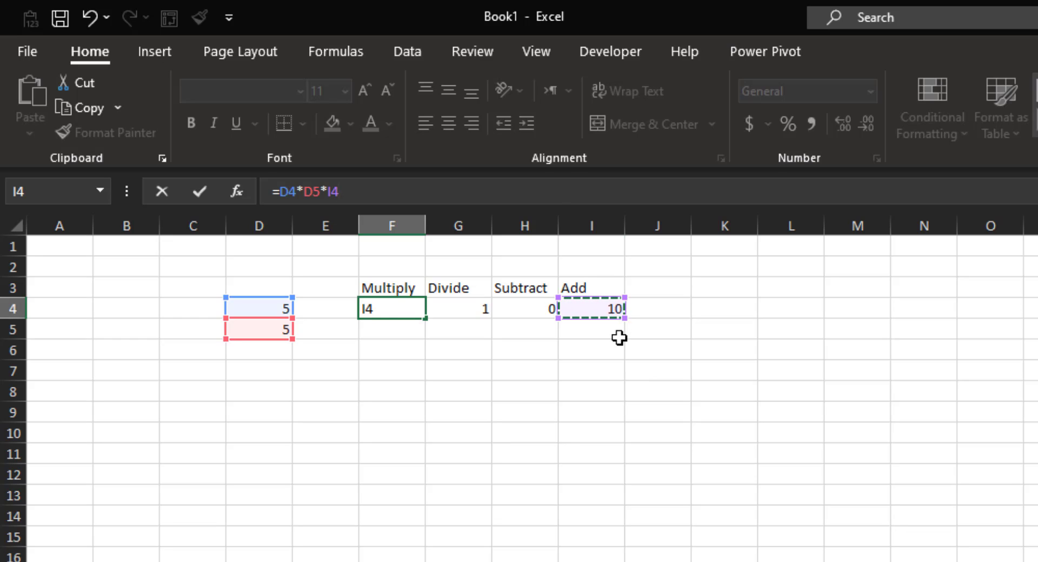
key("Return")
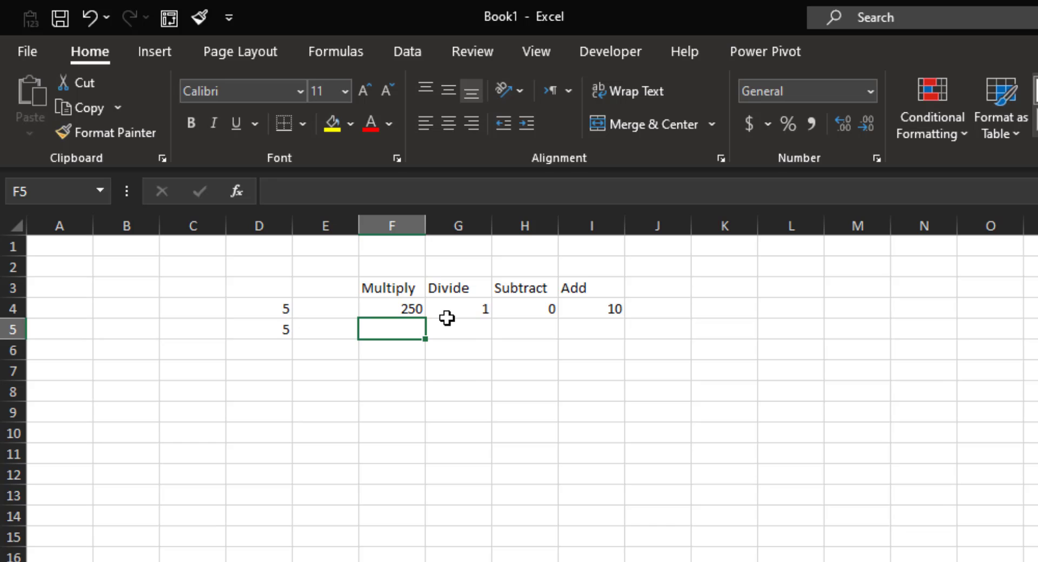
key("ctrl+z")
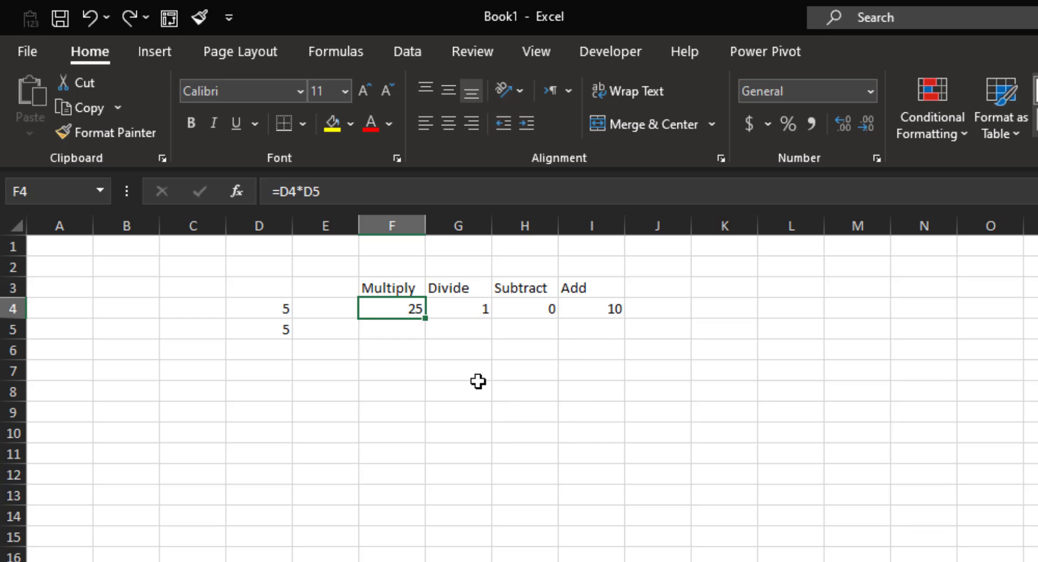
left_click(388, 295)
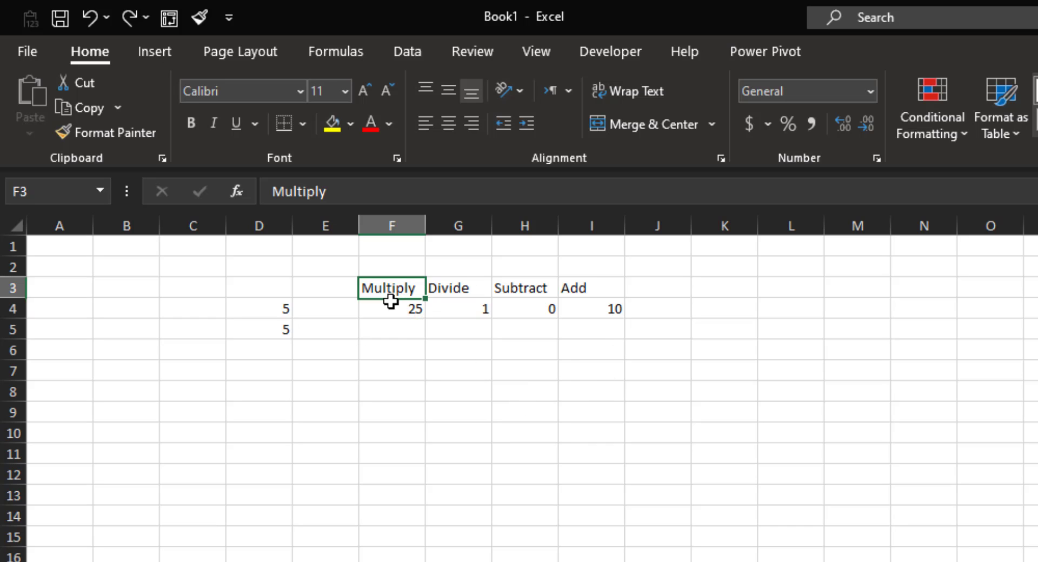
left_click_drag(390, 301, 591, 316)
left_click(396, 305)
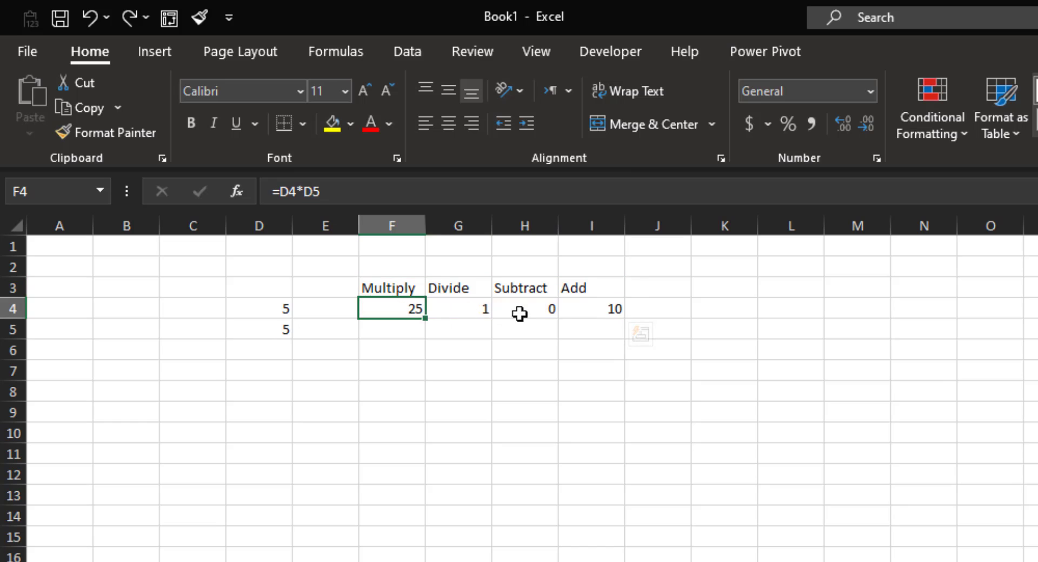
left_click_drag(519, 314, 599, 314)
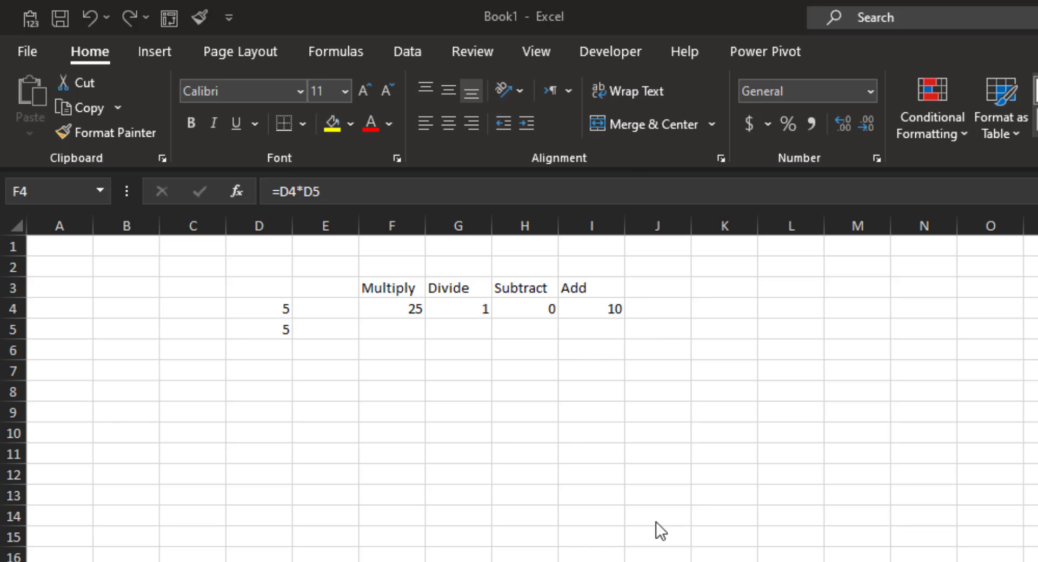
left_click(396, 306)
left_click_drag(615, 306, 392, 308)
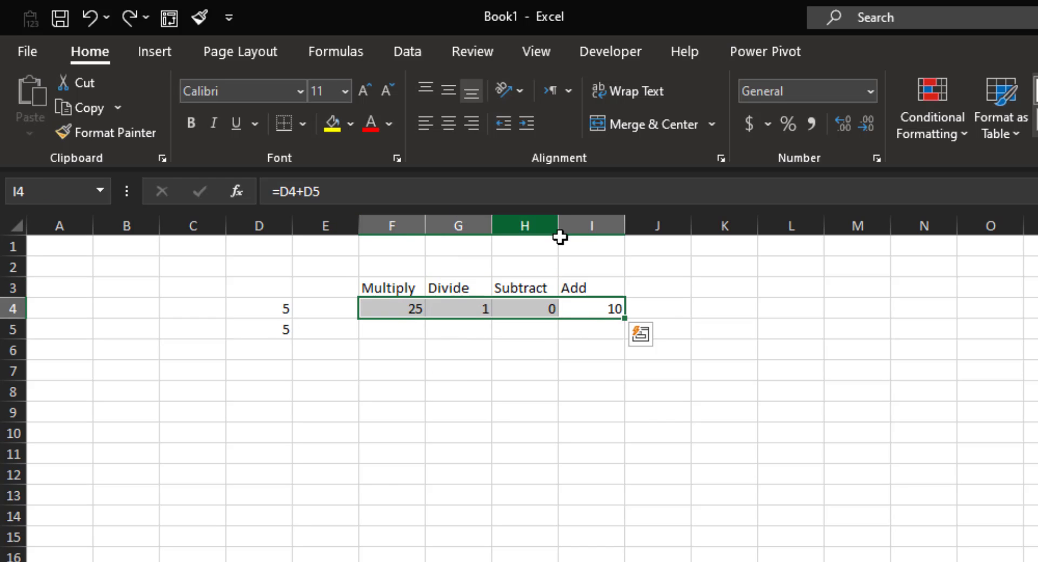
left_click(380, 491)
left_click(408, 309)
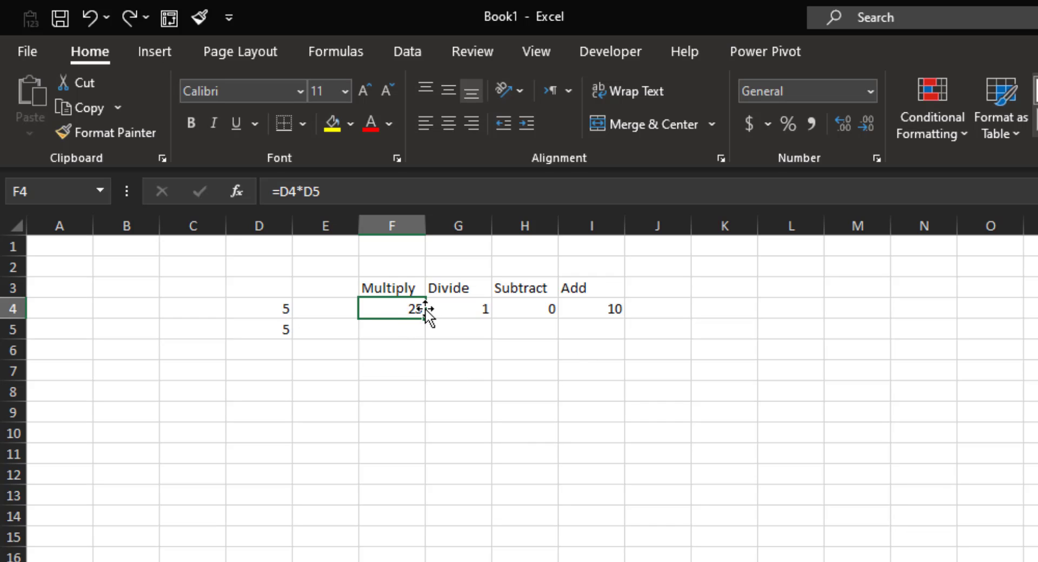
left_click_drag(425, 310, 420, 518)
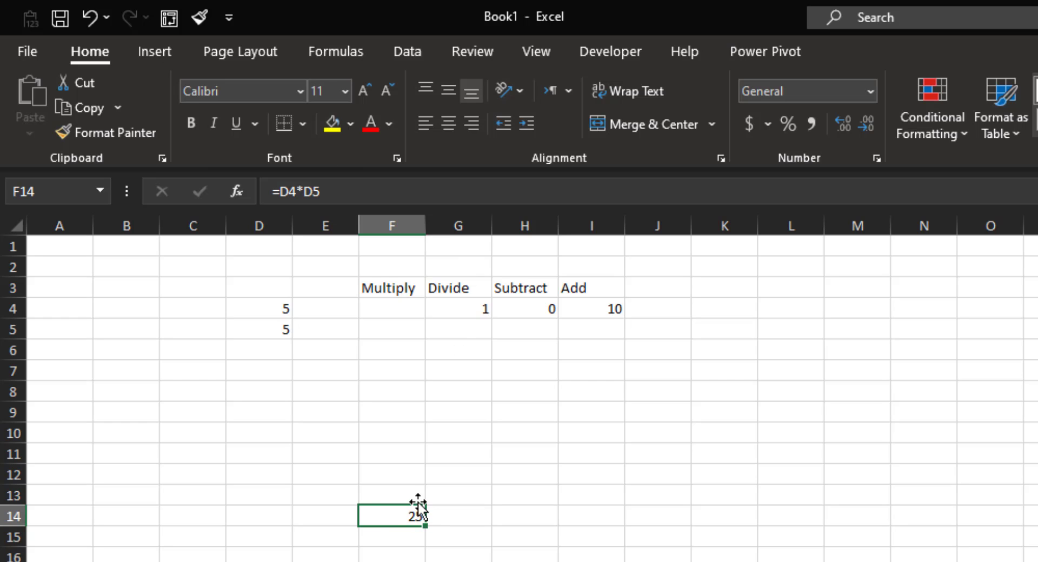
left_click_drag(418, 510, 428, 336)
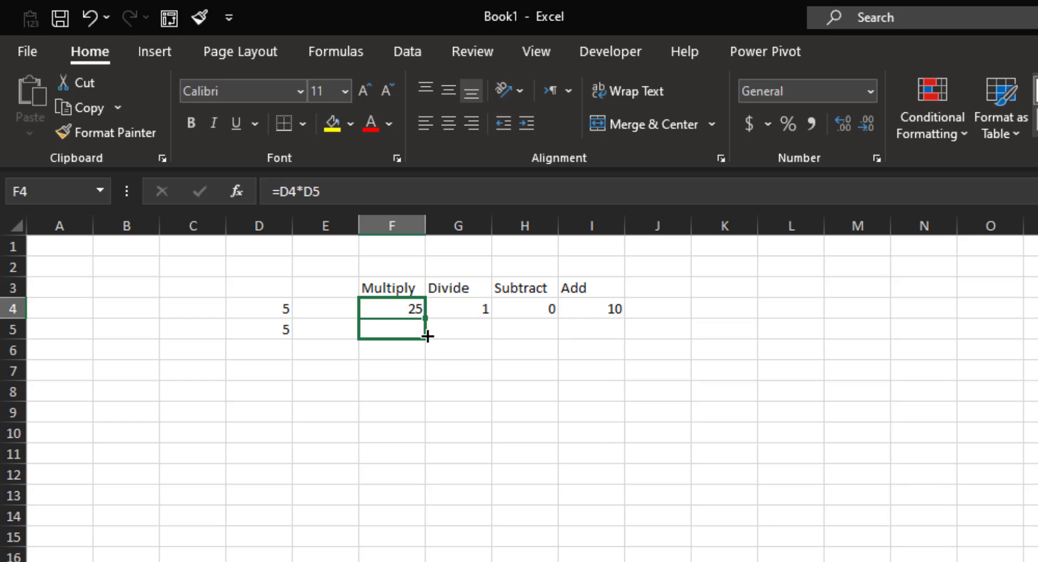
Fill the Multiply formula from F4 down into F5, which shows 0.
left_click_drag(428, 336, 398, 336)
left_click(387, 329)
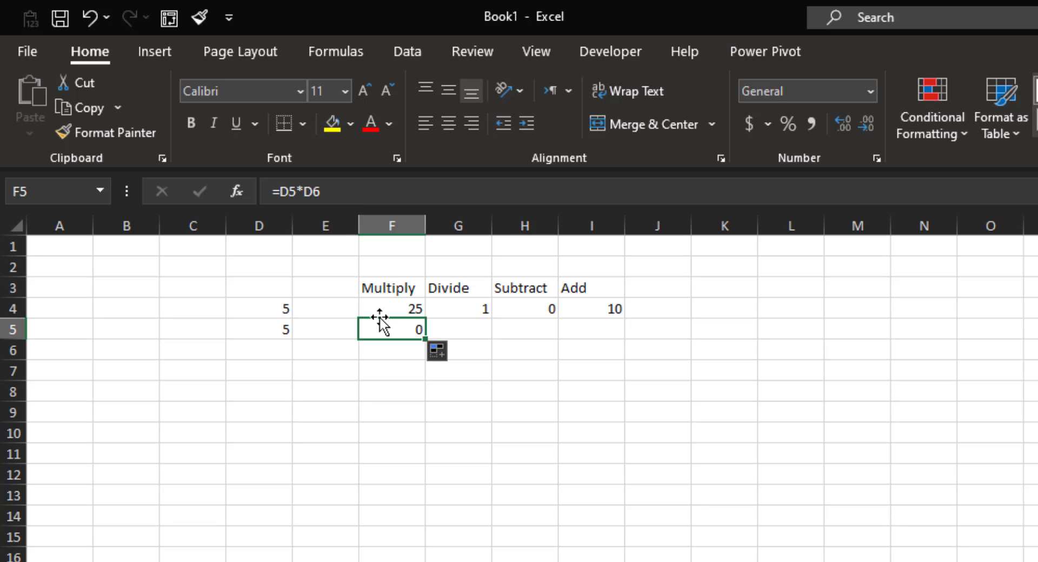
left_click(399, 312)
left_click(403, 329)
left_click(403, 309)
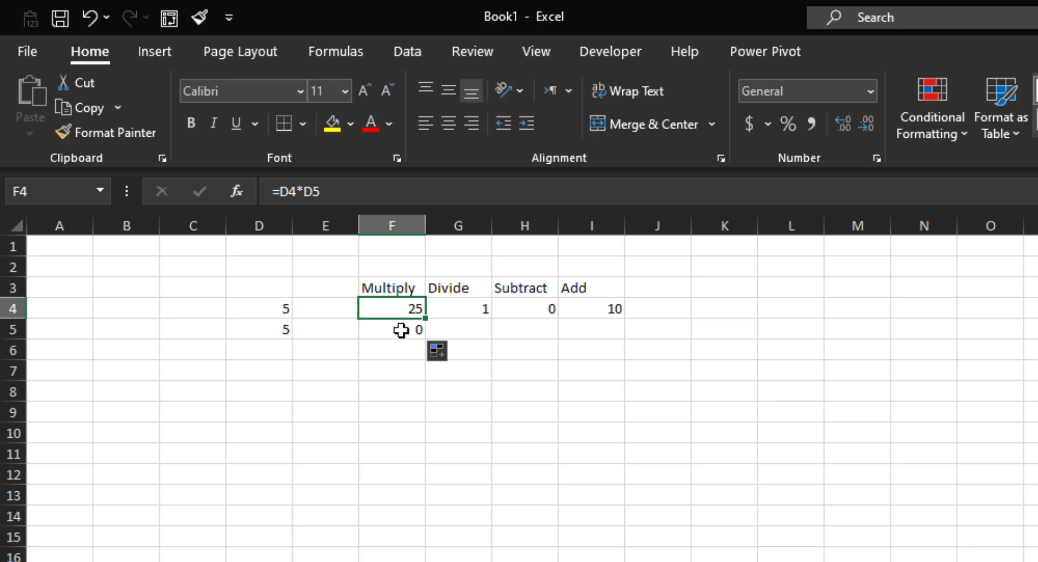
left_click(401, 330)
Confirm F5's copied formula has shifted to =D5*D6 and leave it unchanged.
left_click(280, 311)
left_click(278, 330)
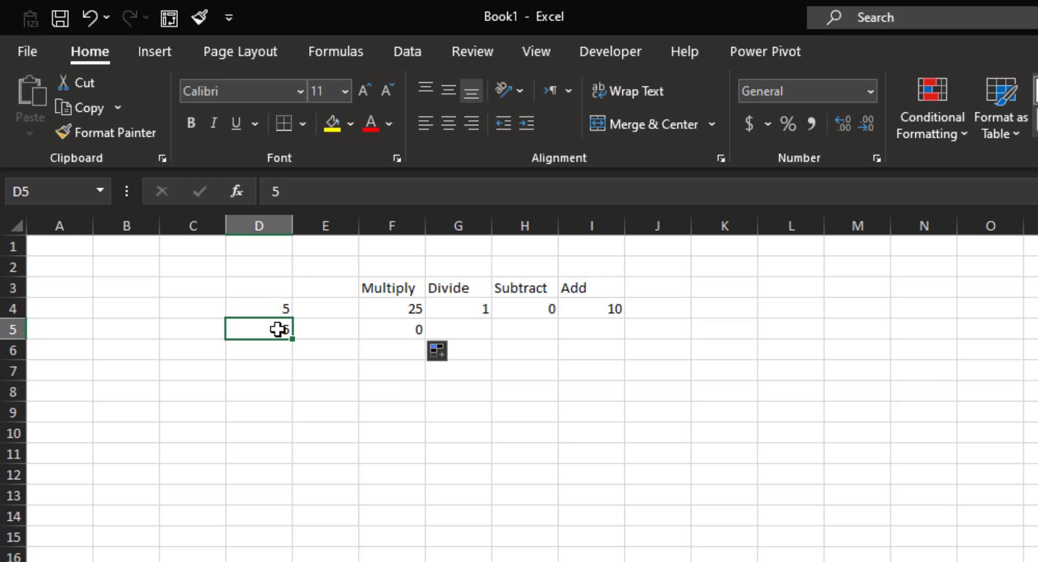
left_click(278, 311)
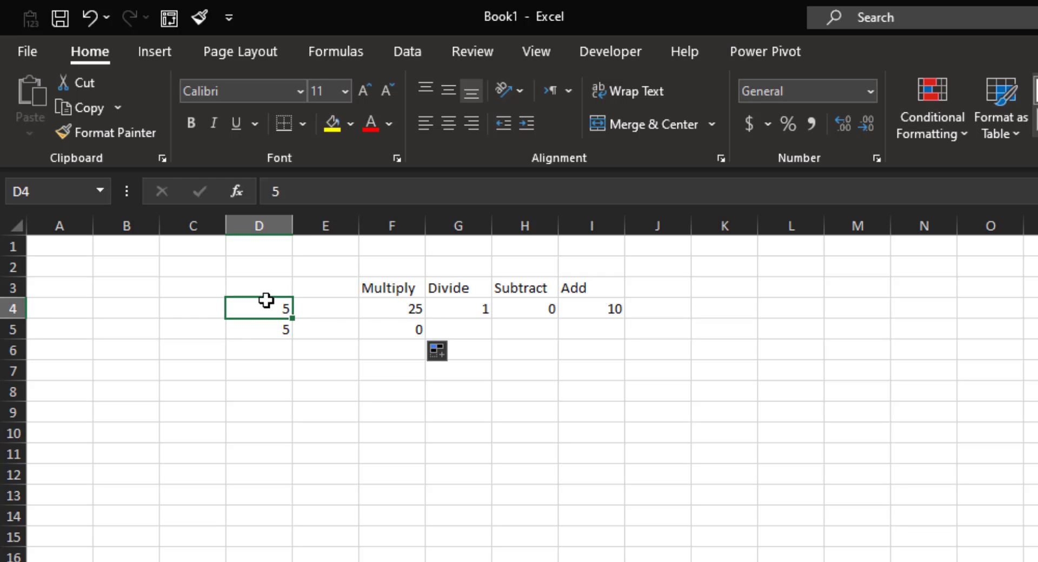
left_click(402, 328)
left_click(291, 192)
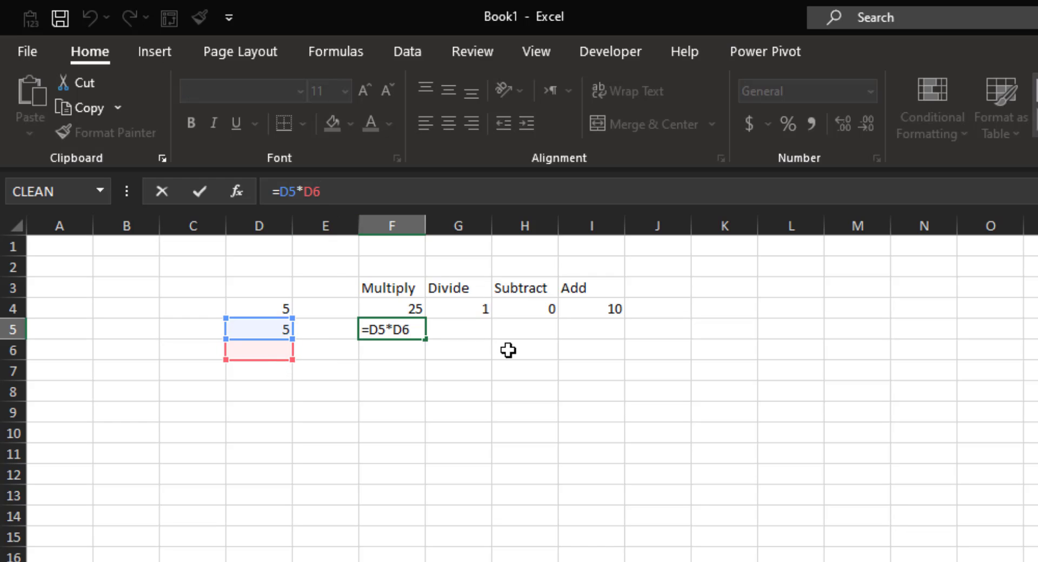
key("ctrl+Return")
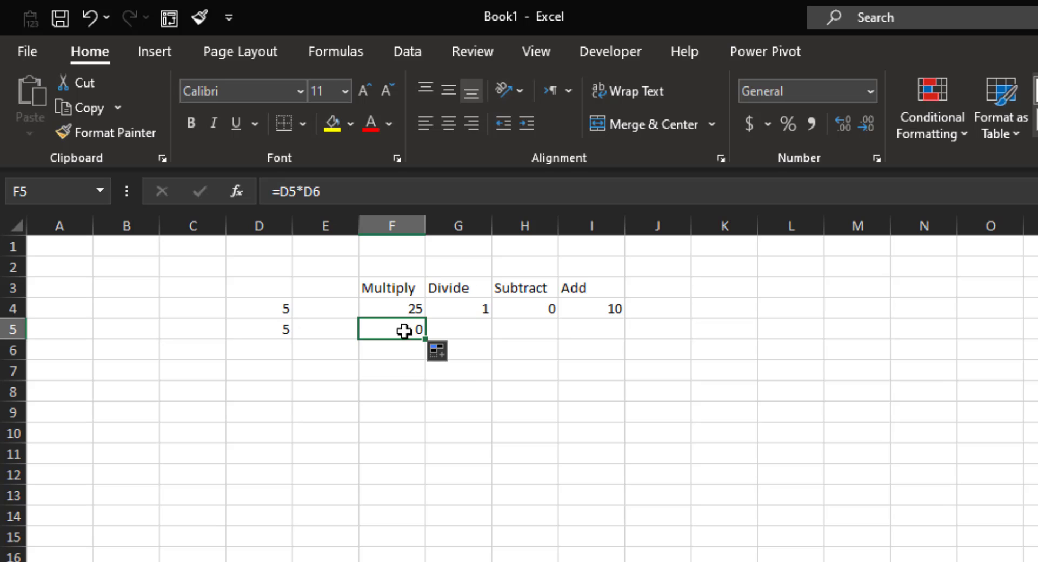
left_click(408, 305)
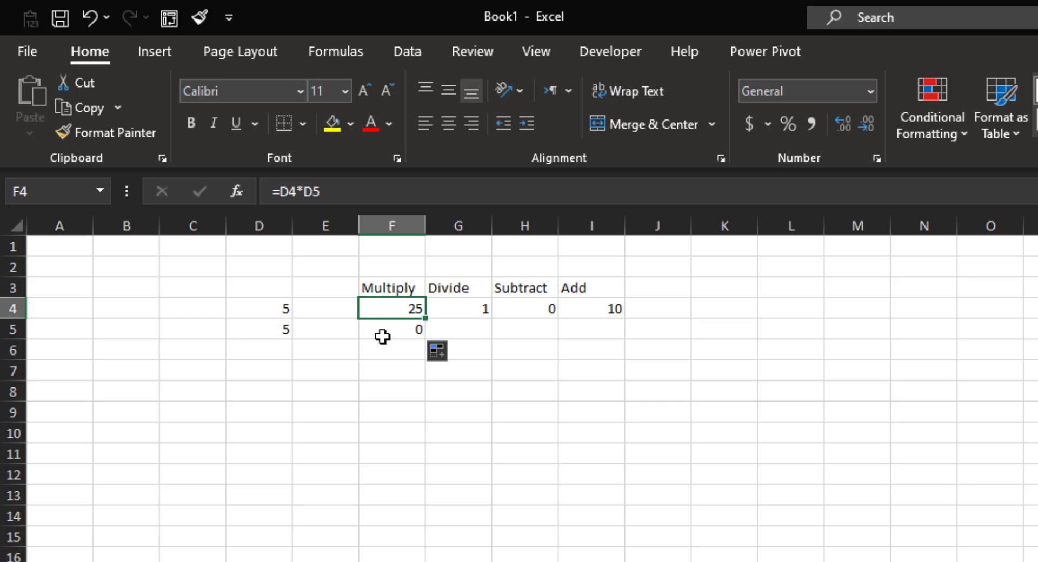
key("F2")
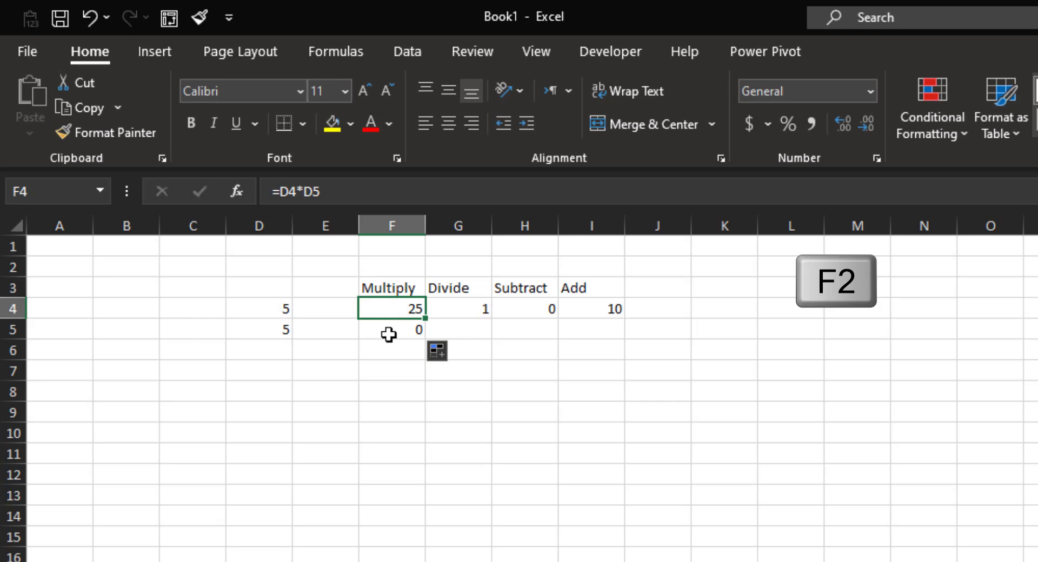
Change F4's Multiply formula to =$D$4*$D$5 with F4 toggles, still giving 25.
key("F2")
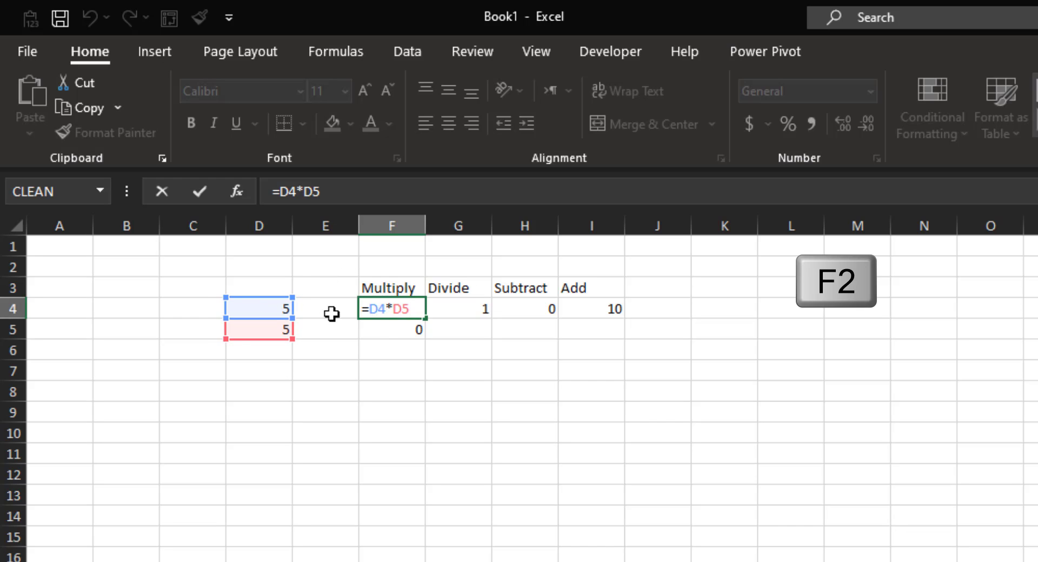
left_click_drag(418, 312, 376, 300)
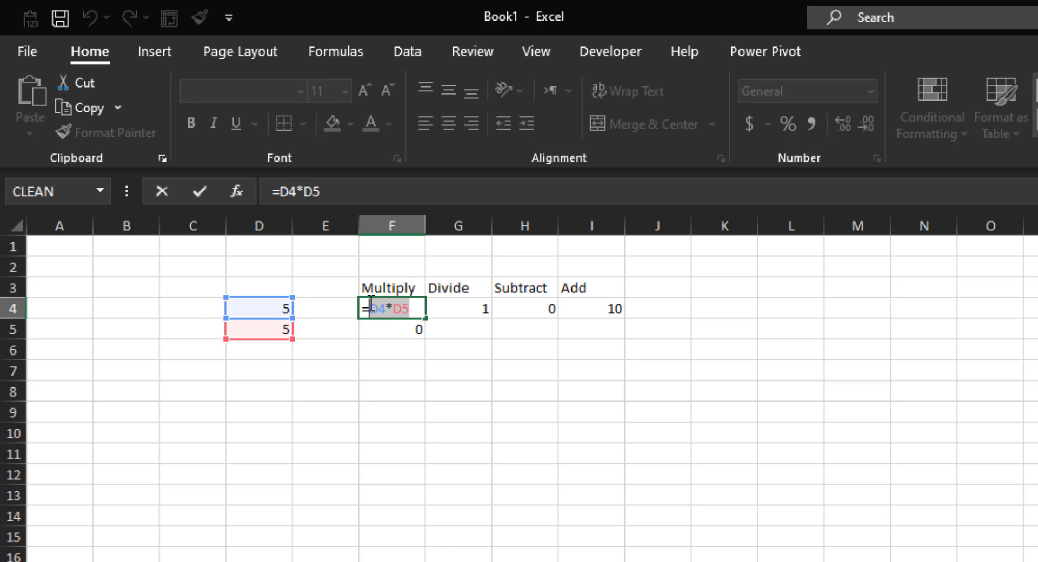
left_click_drag(370, 309, 386, 311)
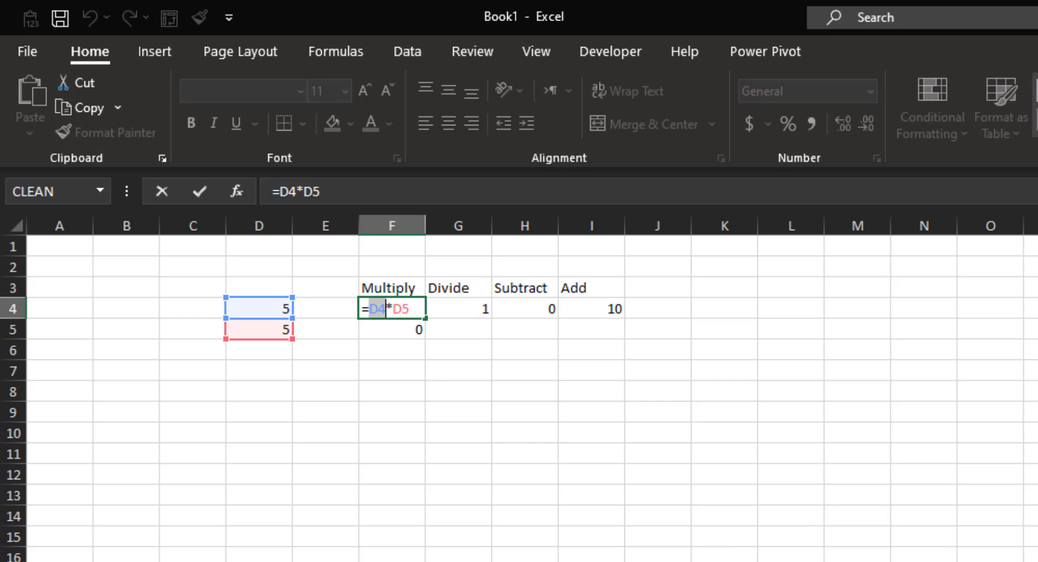
key("F4")
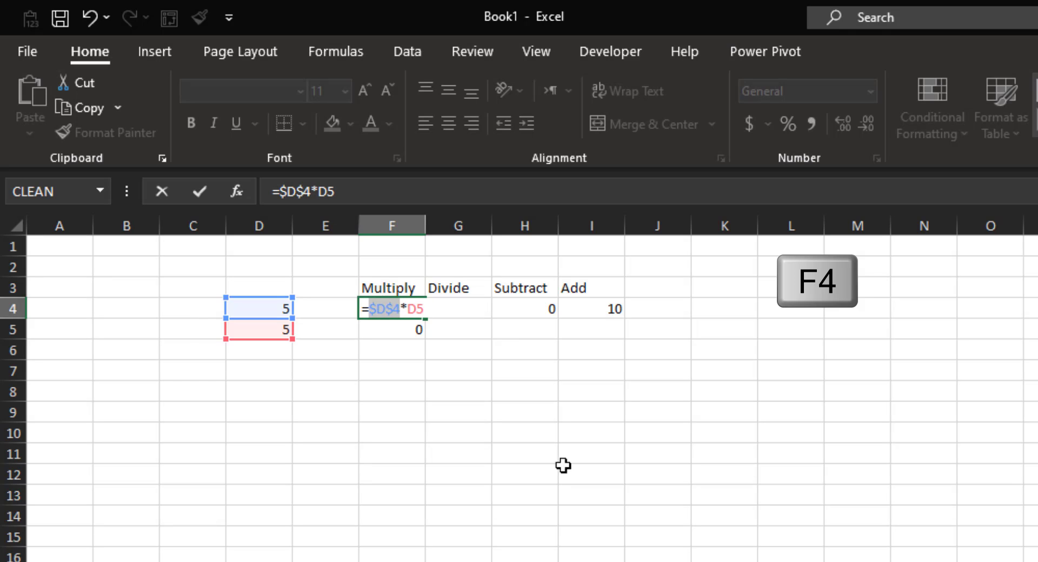
double_click(412, 308)
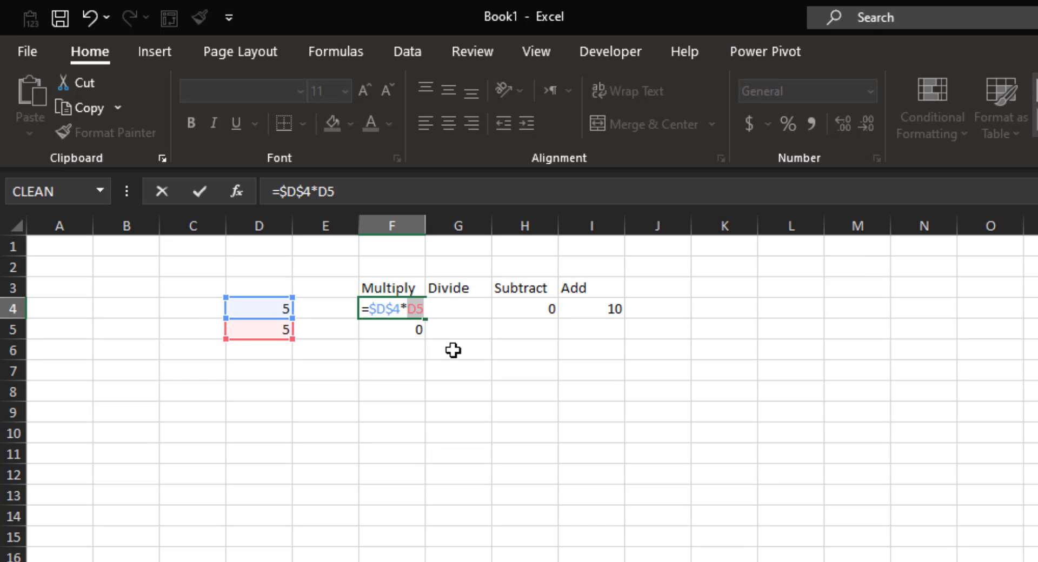
key("F4")
key("Return")
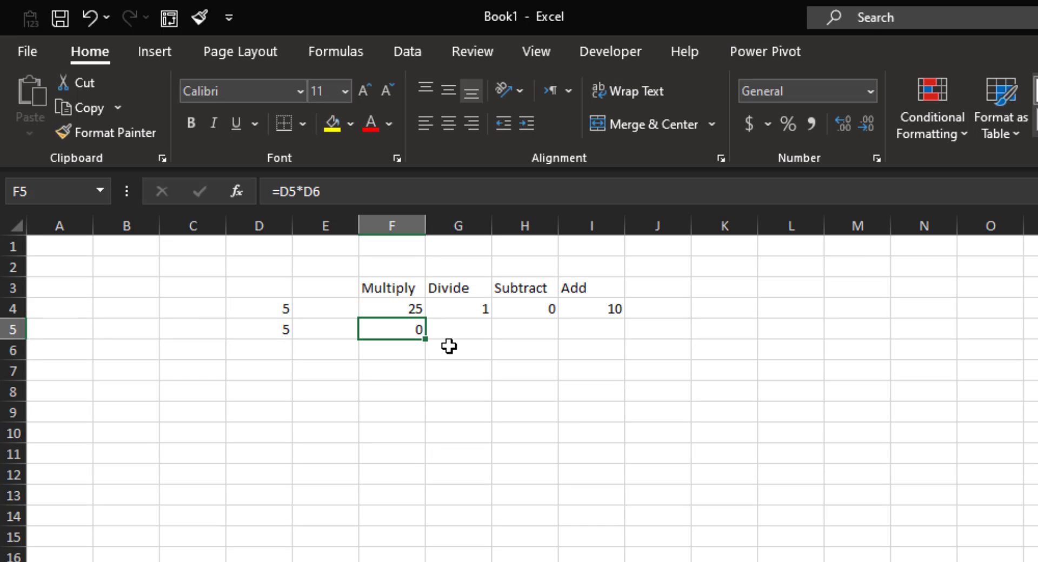
left_click(408, 306)
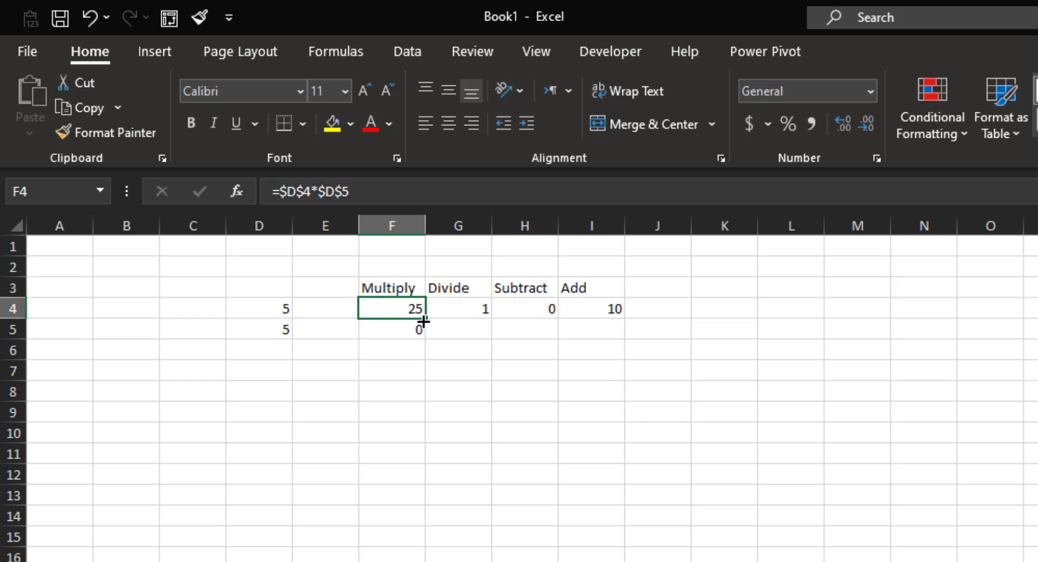
Fill F4's =$D$4*$D$5 formula down into F5 and start editing F5's formula.
left_click_drag(425, 320, 423, 336)
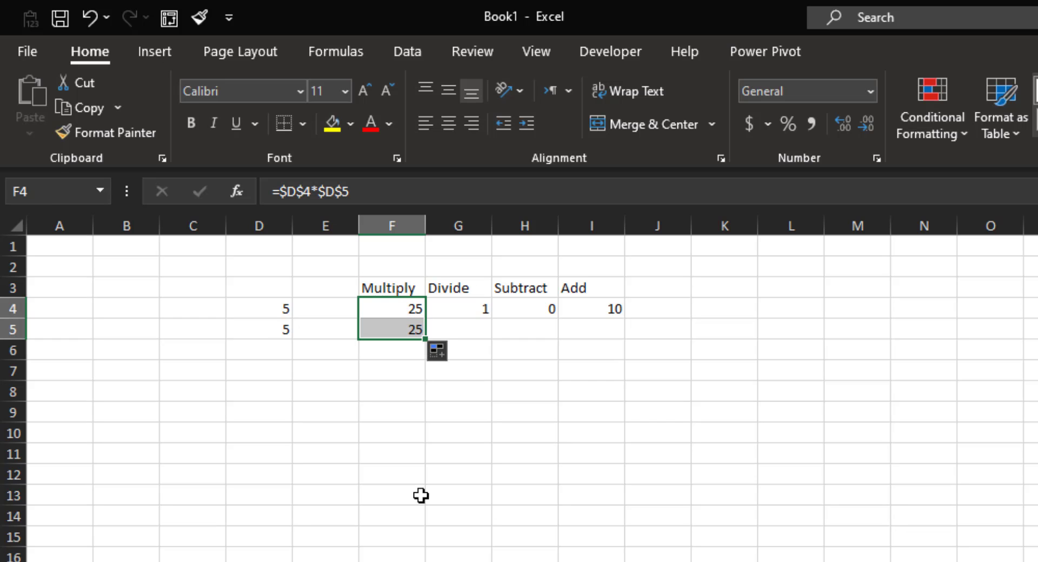
left_click(401, 331)
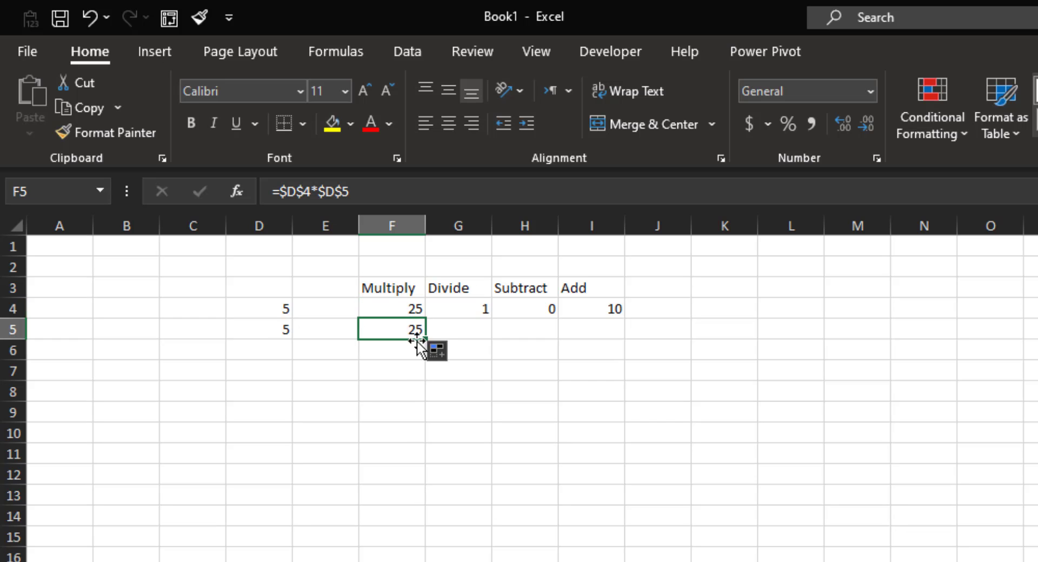
left_click(310, 192)
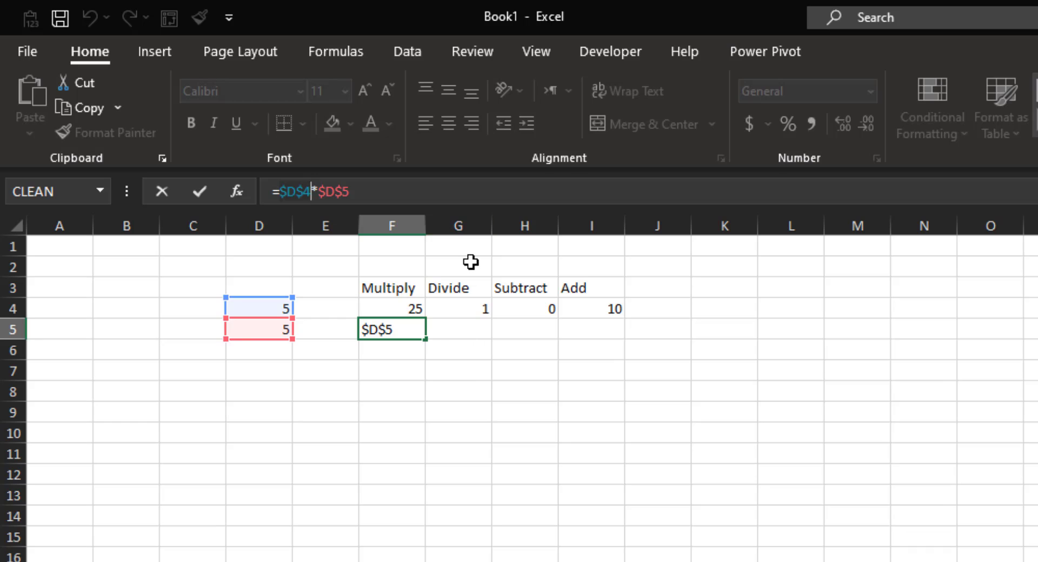
Change F5's formula to the mixed reference =D$4*$D$5.
key("F4")
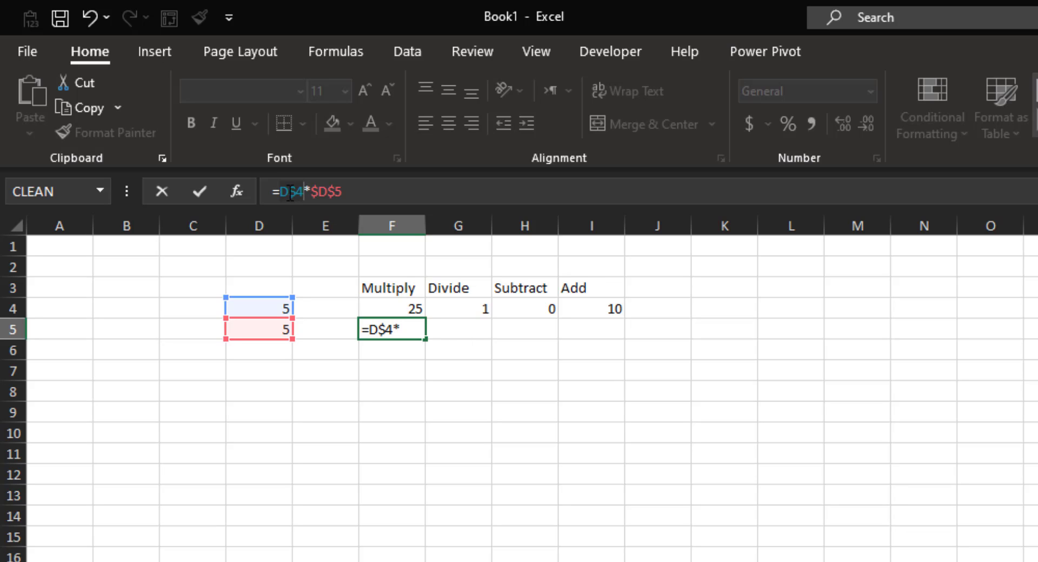
key("Return")
left_click(396, 313)
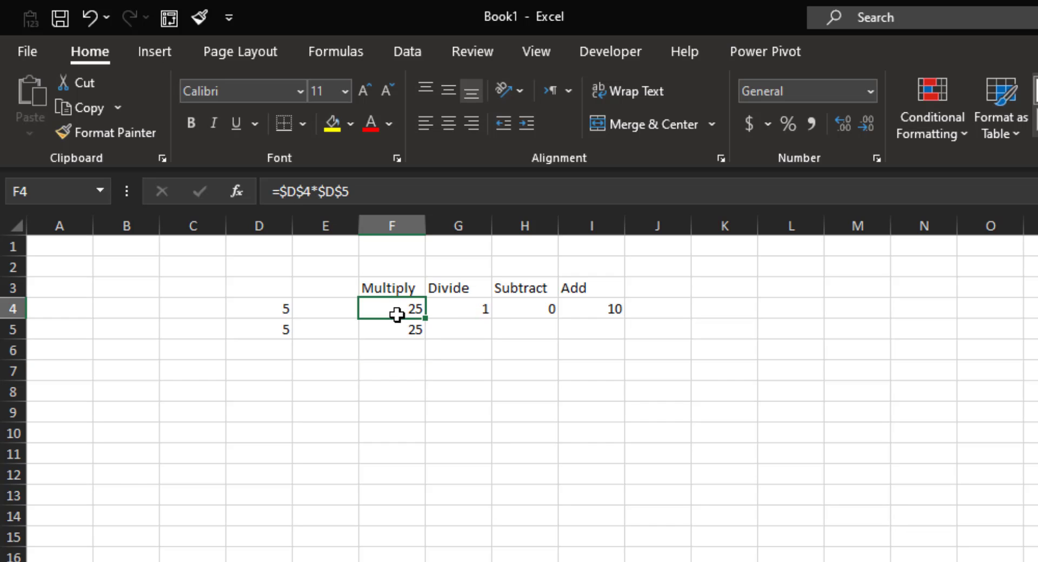
left_click(404, 332)
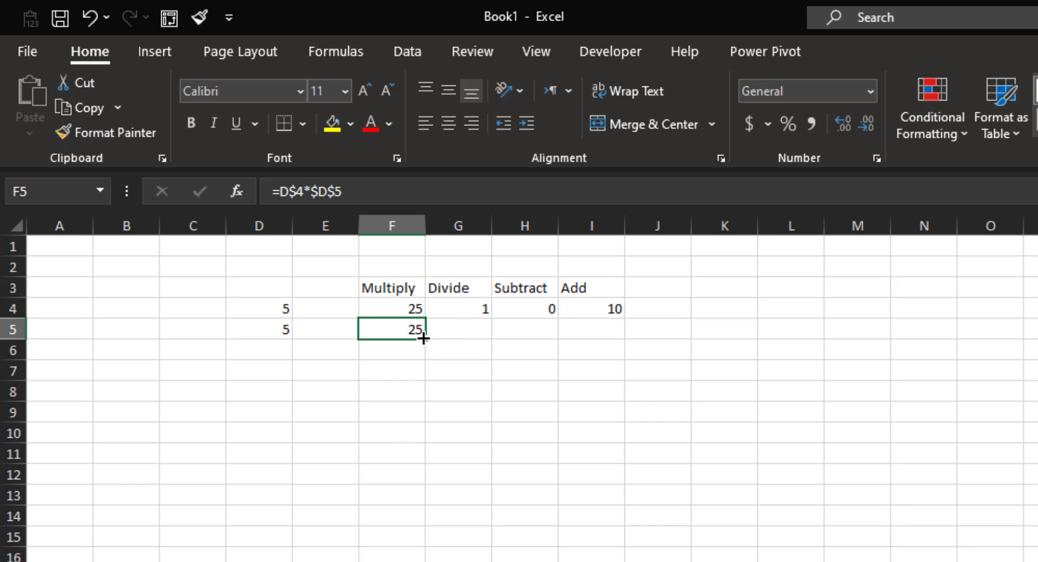
Copy F5's mixed formula right into G5 (0) and down into F6 (25).
left_click_drag(424, 339, 492, 336)
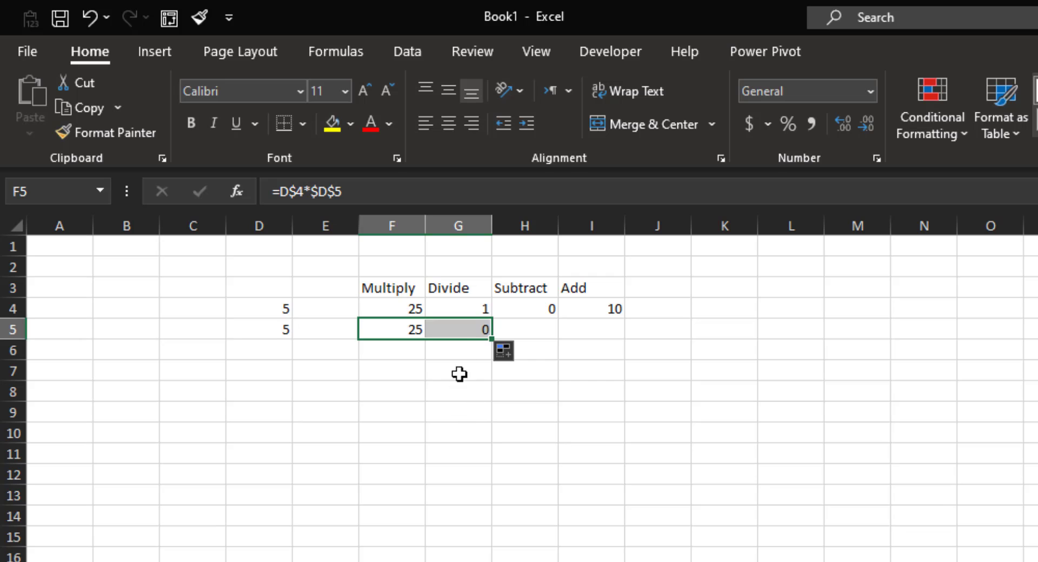
left_click(471, 329)
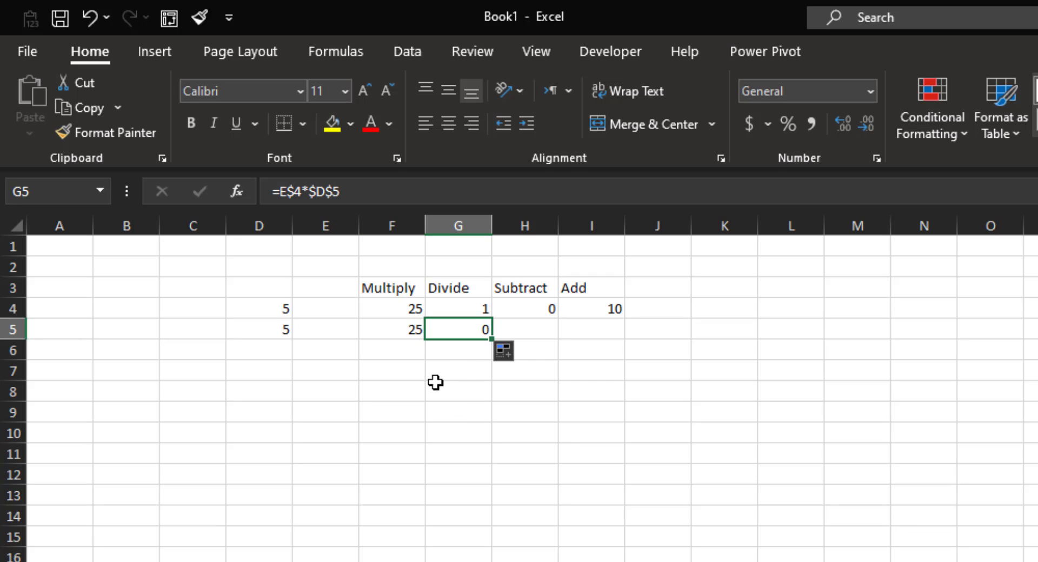
left_click(408, 328)
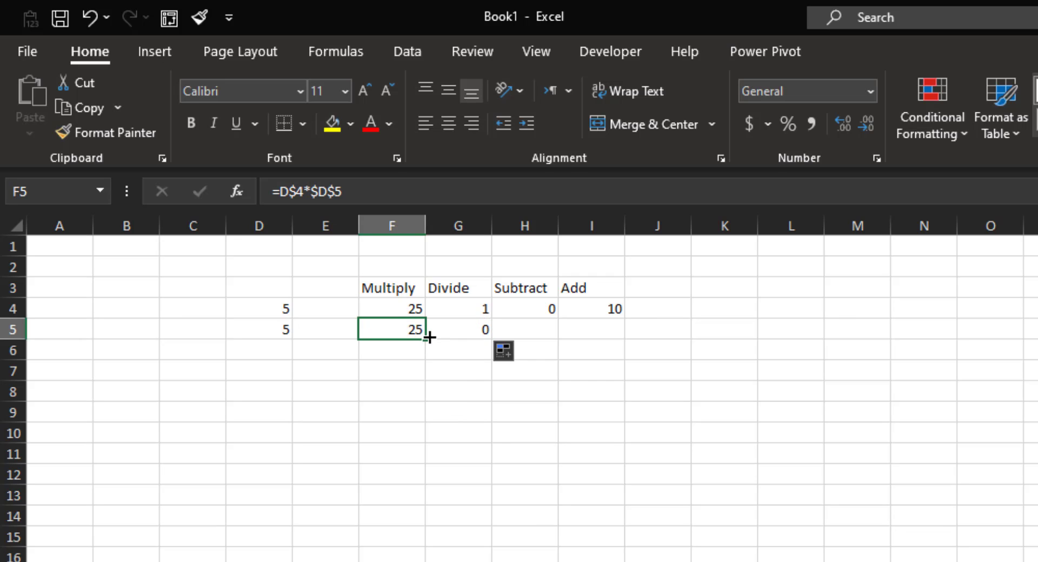
left_click_drag(429, 337, 422, 358)
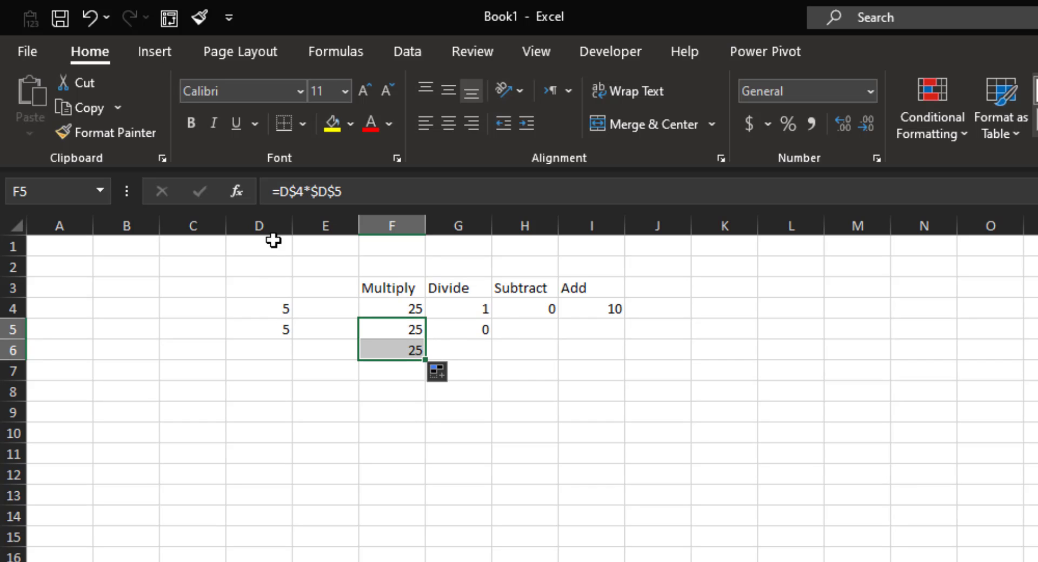
left_click(496, 328)
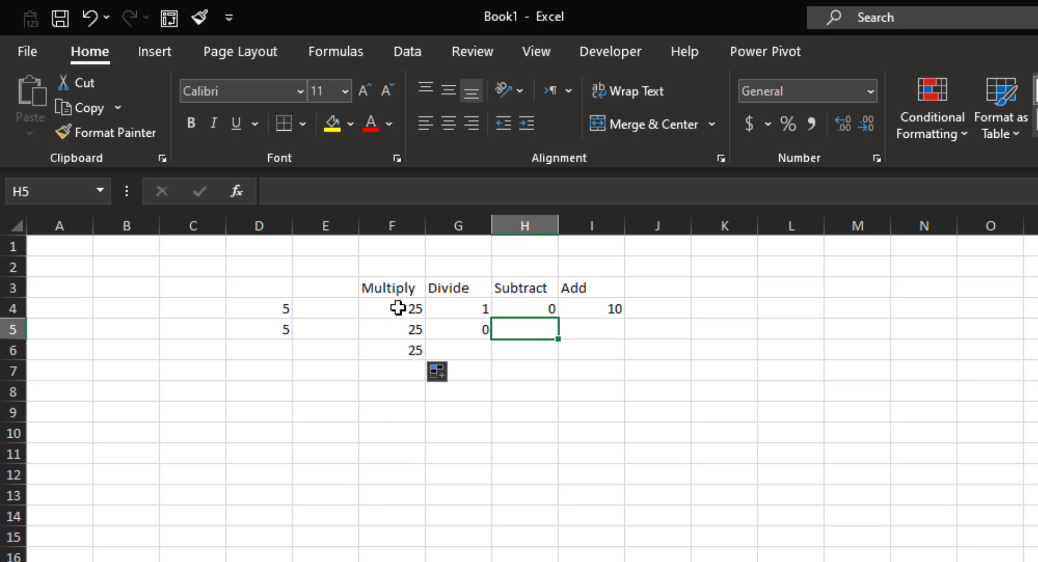
On F4:I6, try the Number format, adding and then removing decimal places.
left_click_drag(398, 308, 591, 355)
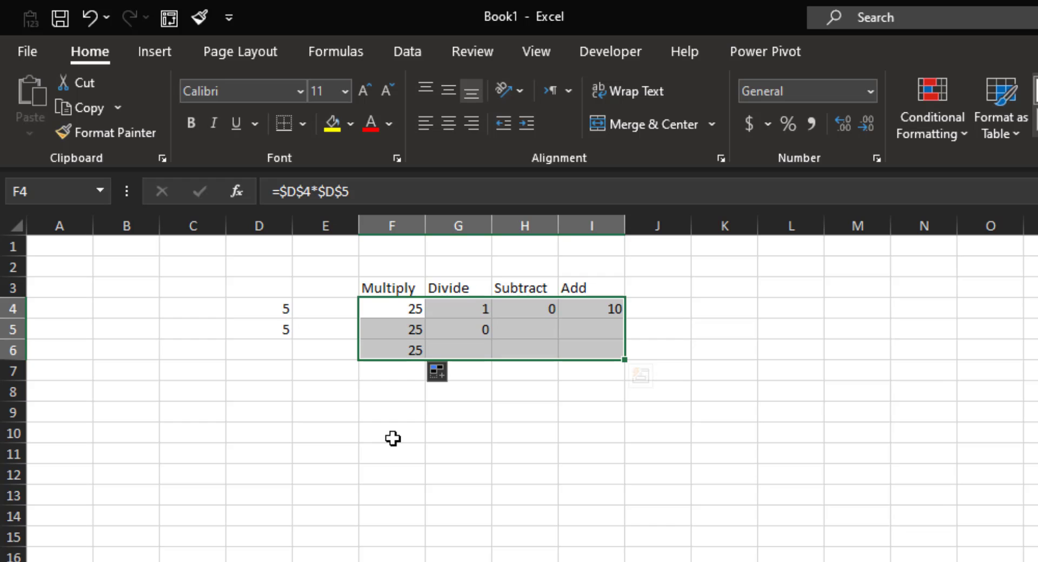
left_click_drag(401, 308, 569, 343)
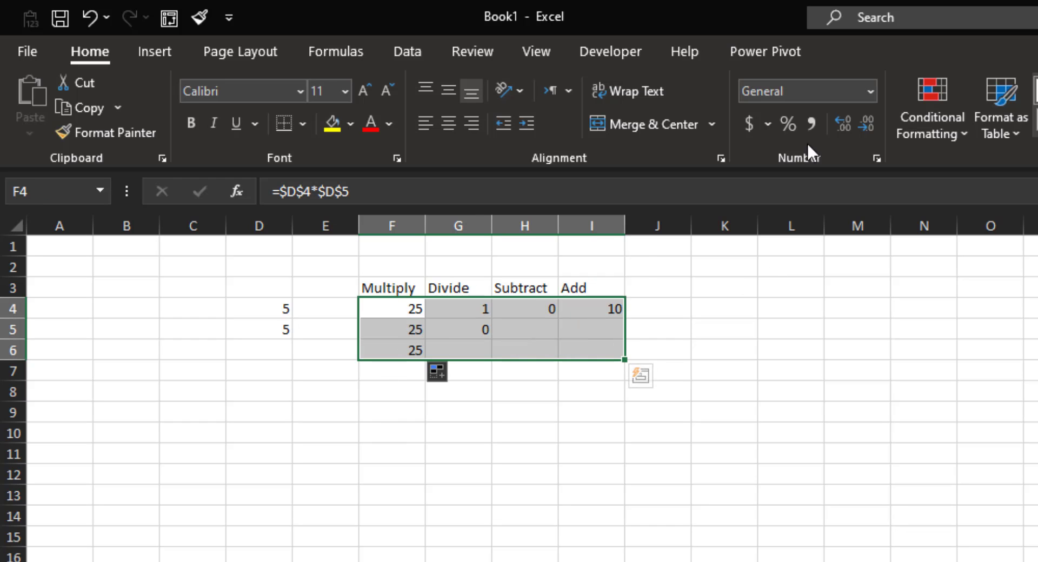
left_click(870, 91)
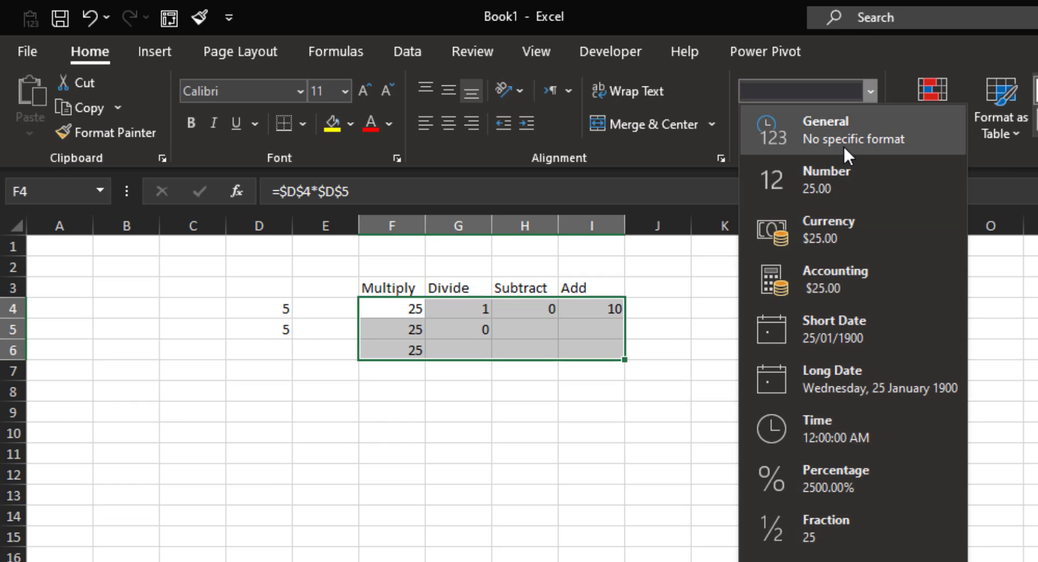
left_click(849, 180)
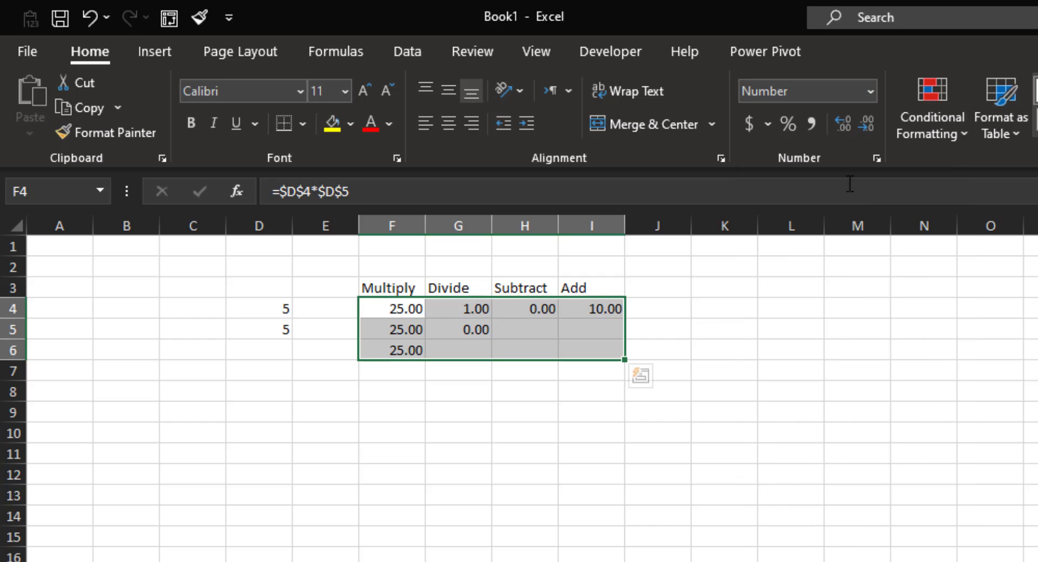
left_click(841, 124)
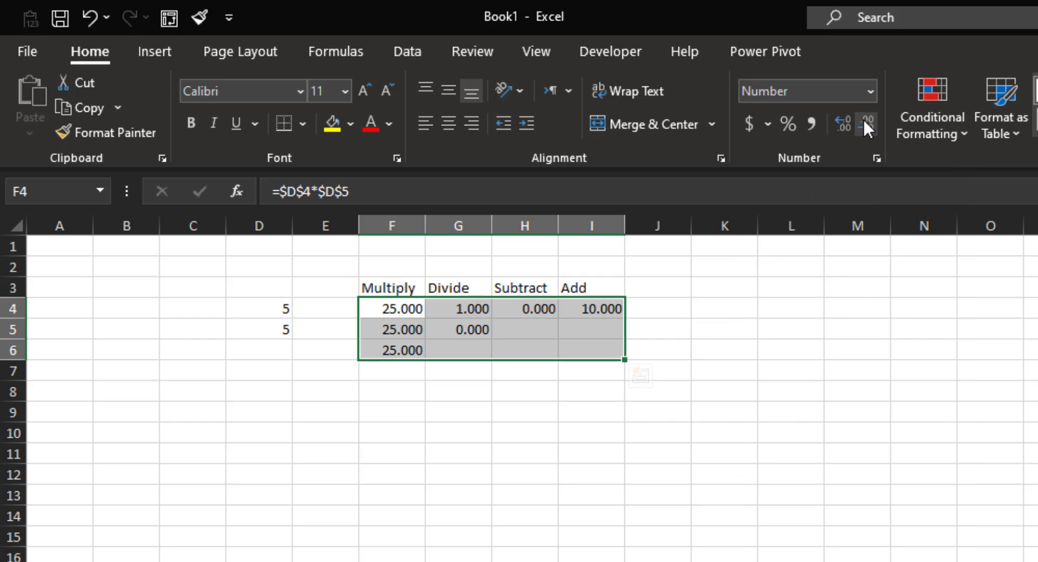
left_click(865, 123)
left_click(865, 124)
left_click(864, 124)
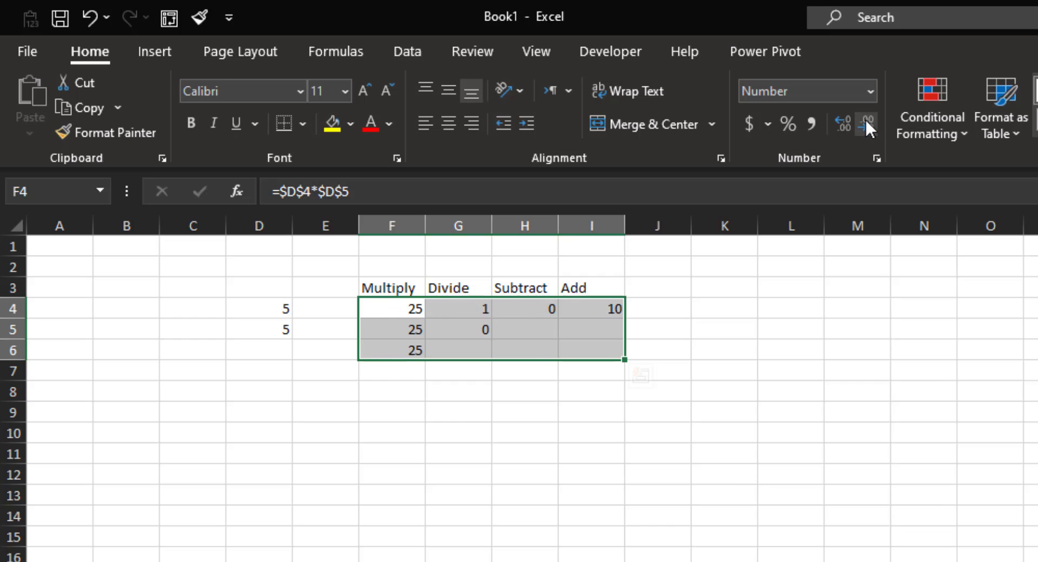
After trying Comma and Percent styles, apply dollar Accounting, yellow fill and red text to F4:I6.
left_click(811, 124)
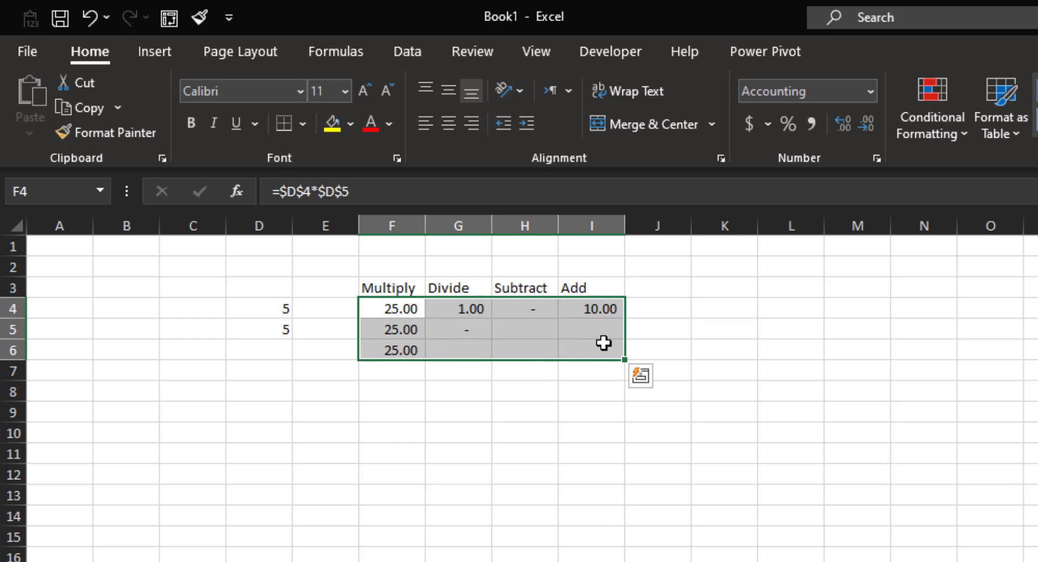
left_click(781, 120)
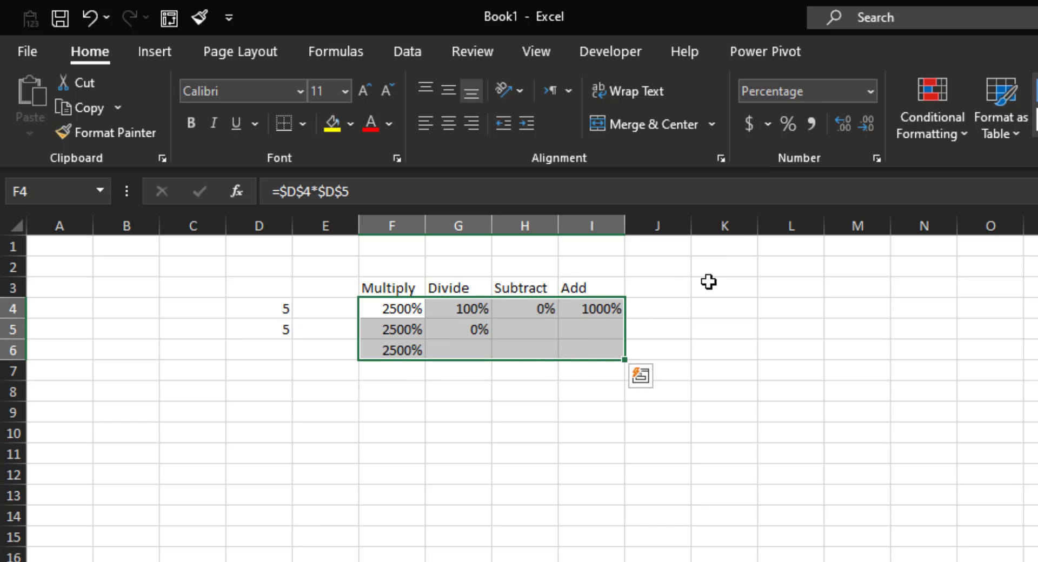
left_click(753, 120)
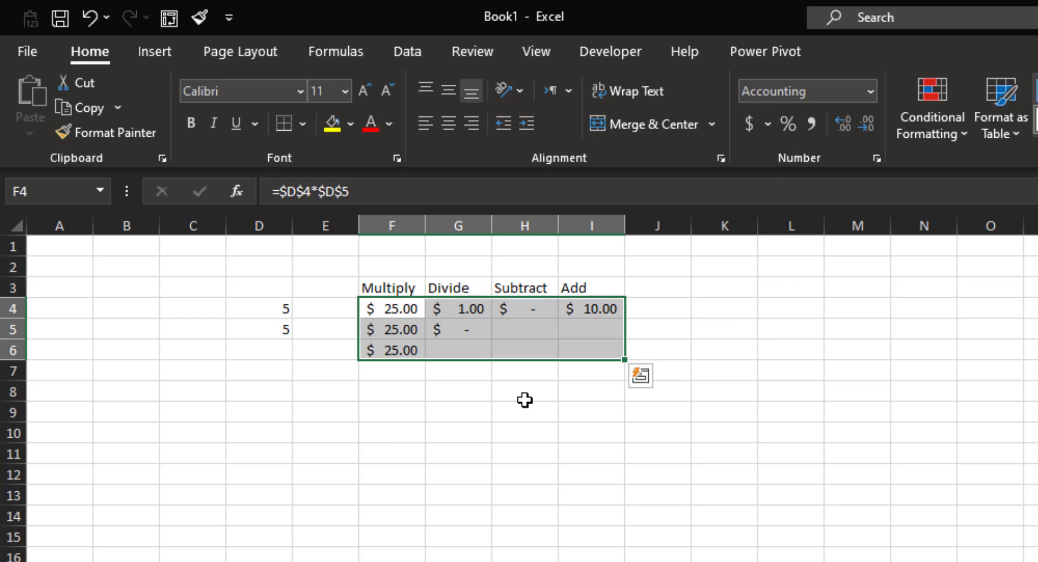
left_click(331, 131)
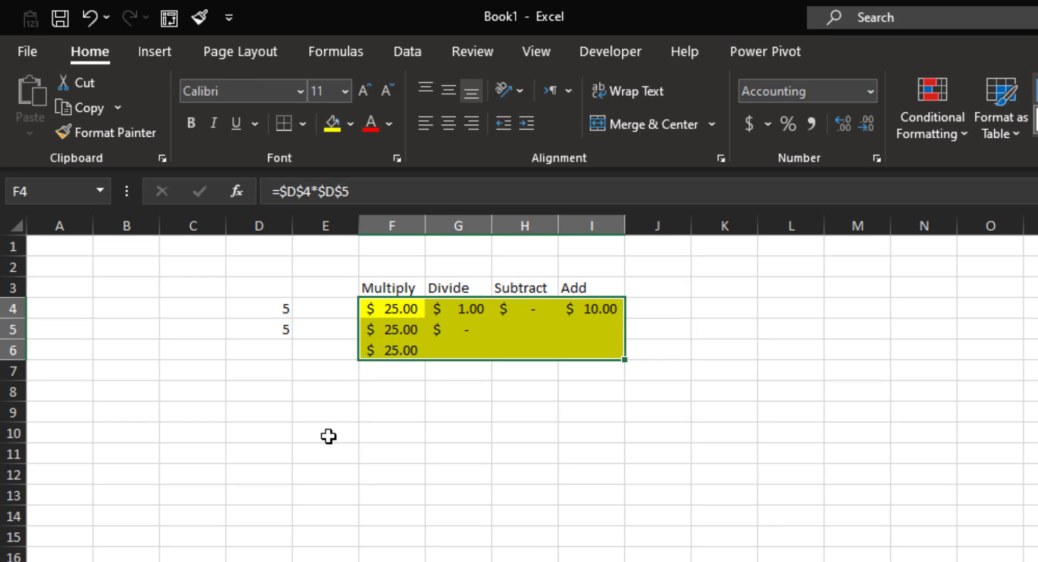
left_click(363, 124)
left_click(345, 548)
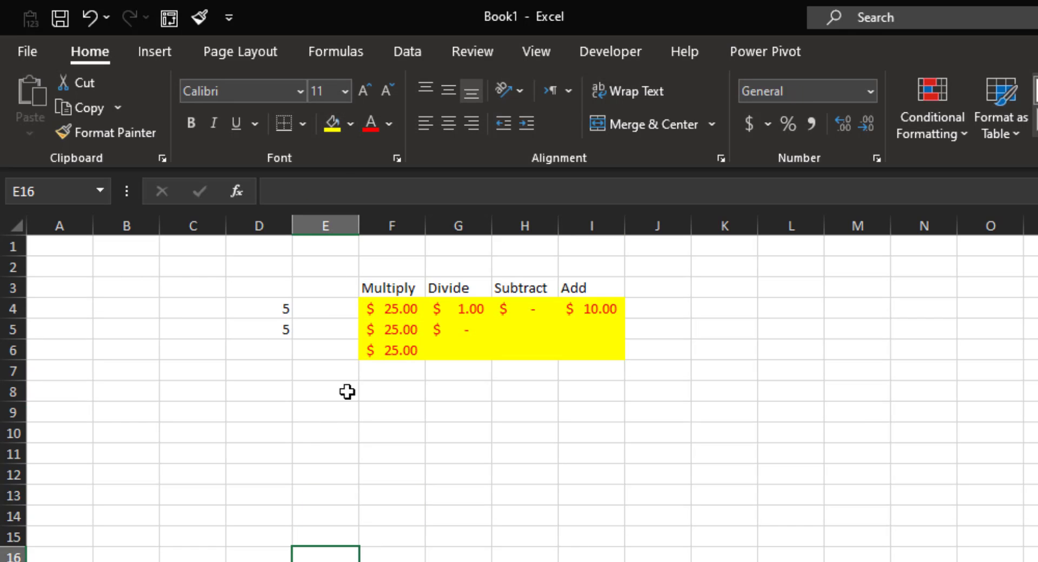
left_click_drag(255, 306, 258, 331)
left_click(870, 463)
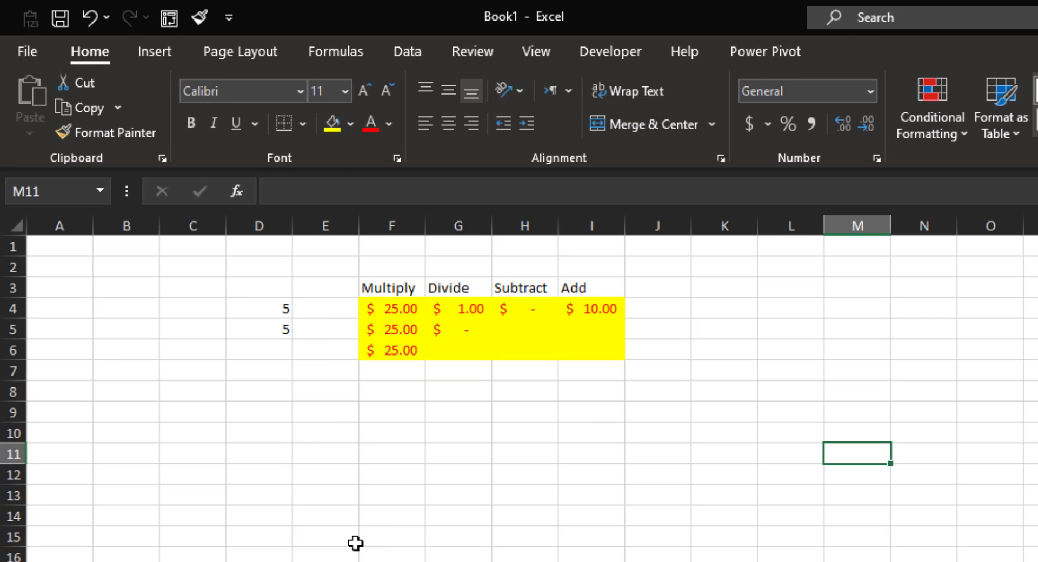